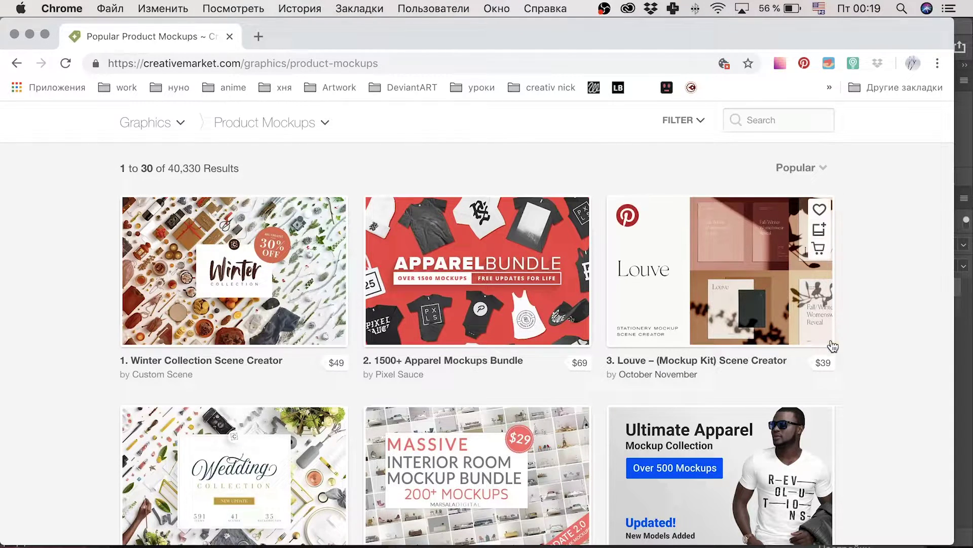
# Scroll through the mockup, select the Background group and expand the Paper group.
pyautogui.scroll(-8, 880, 340)
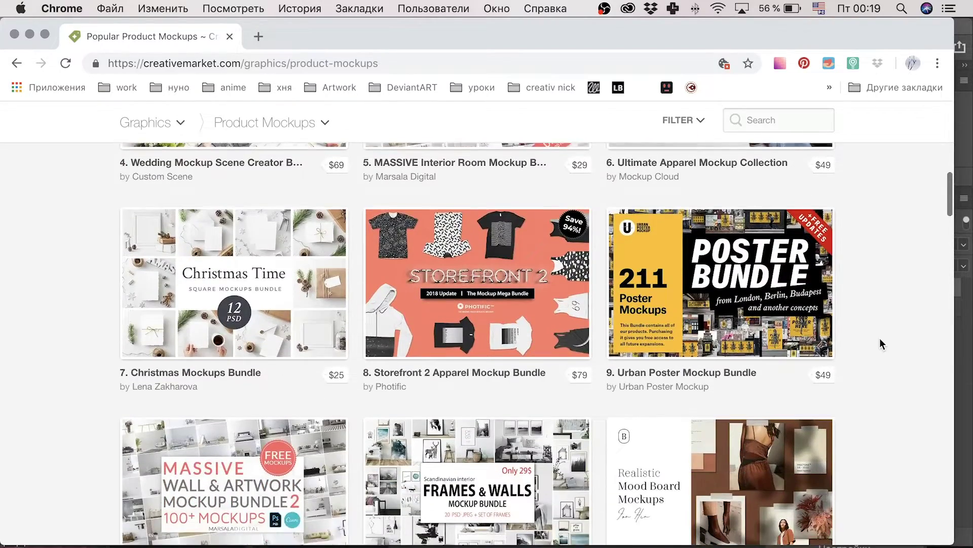
pyautogui.scroll(-5, 880, 338)
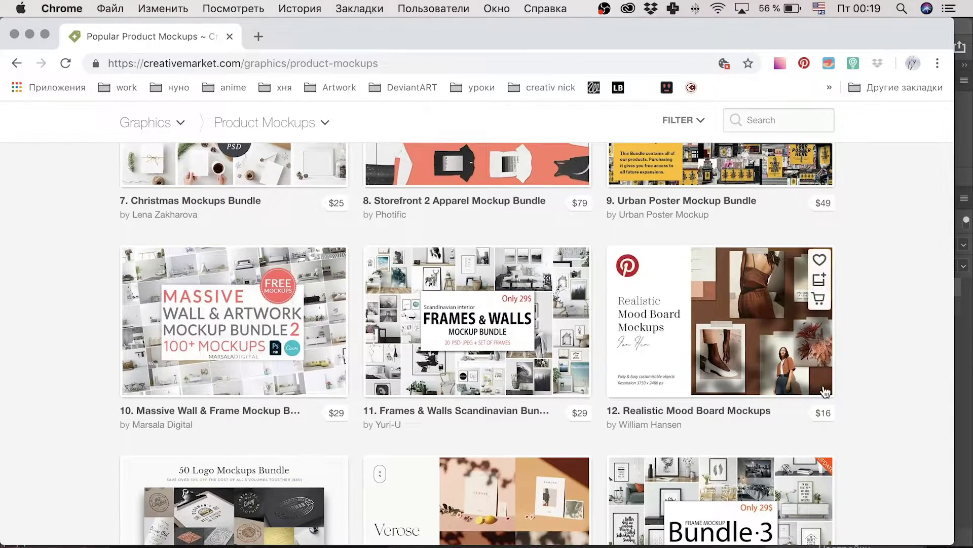
pyautogui.scroll(-5, 865, 315)
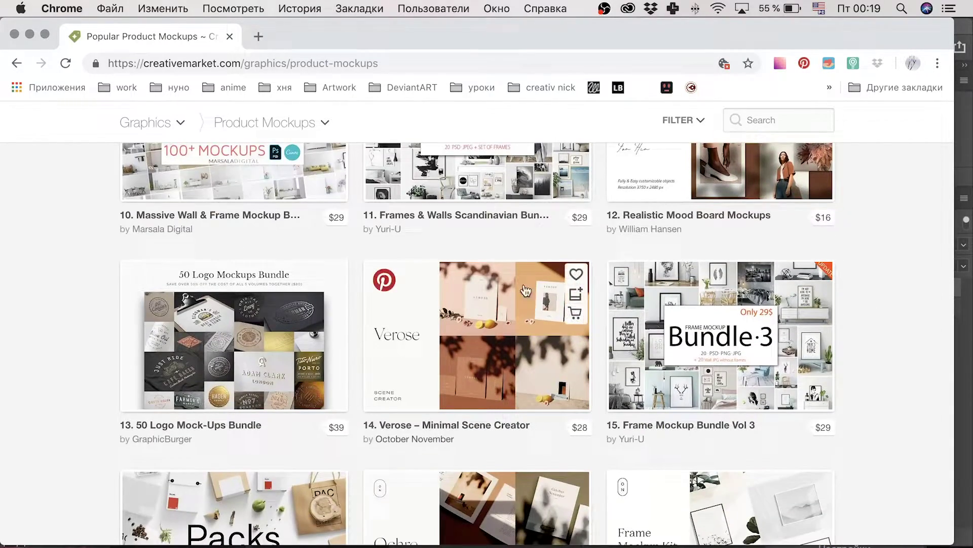
pyautogui.scroll(-5, 527, 304)
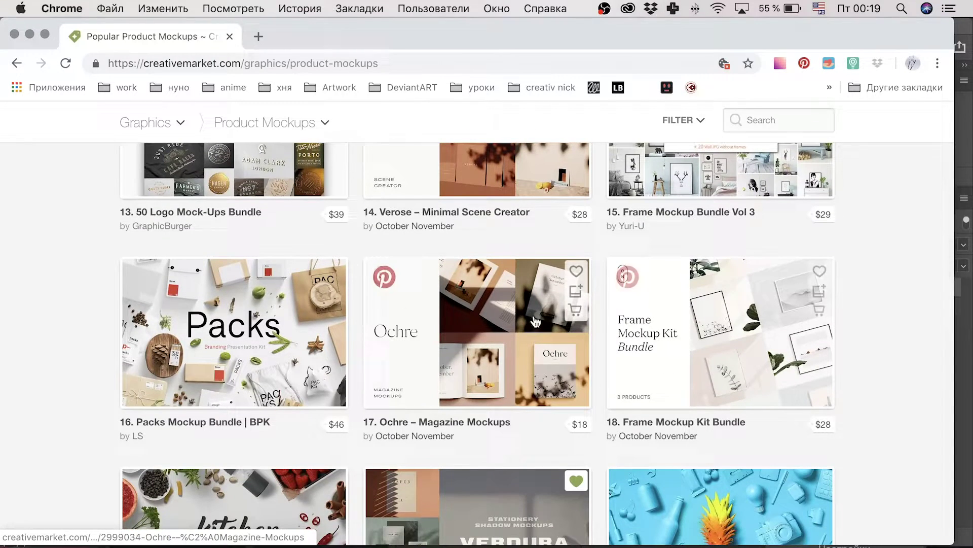
pyautogui.scroll(-3, 502, 350)
pyautogui.scroll(-4, 760, 335)
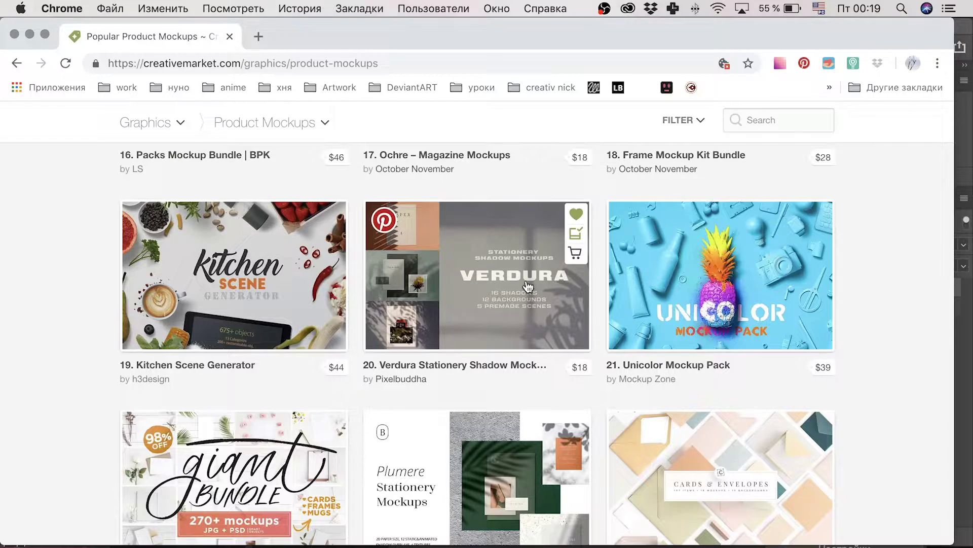
pyautogui.scroll(-3, 543, 309)
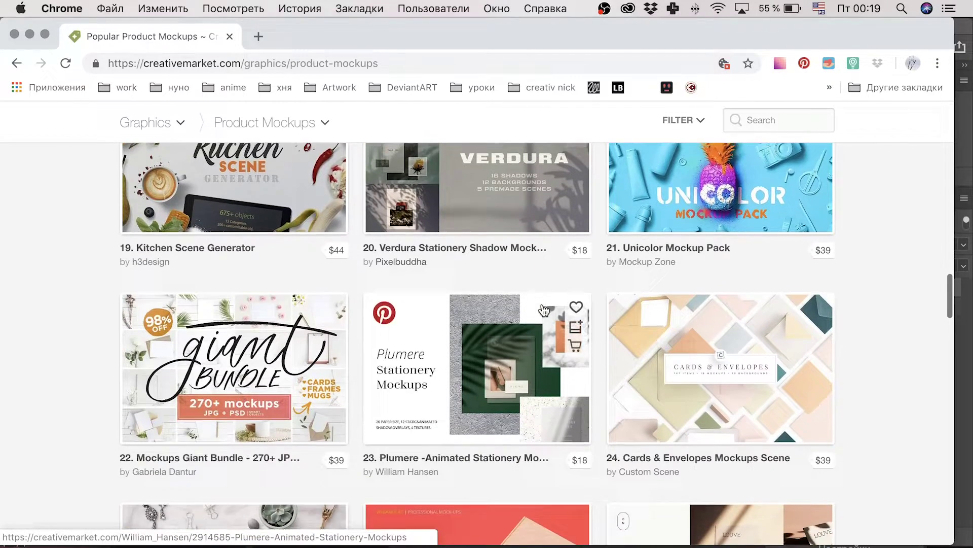
pyautogui.scroll(-5, 544, 310)
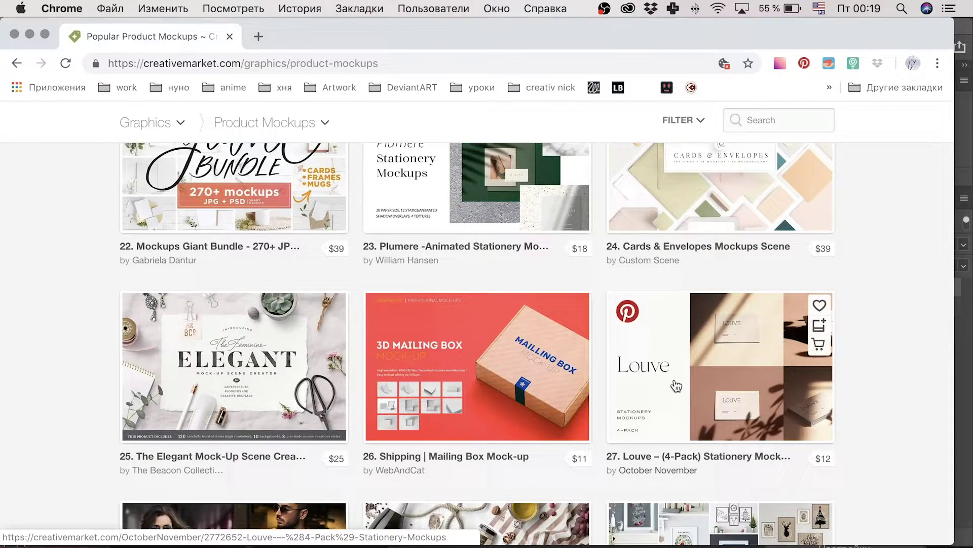
pyautogui.scroll(-9, 676, 386)
pyautogui.scroll(13, 676, 386)
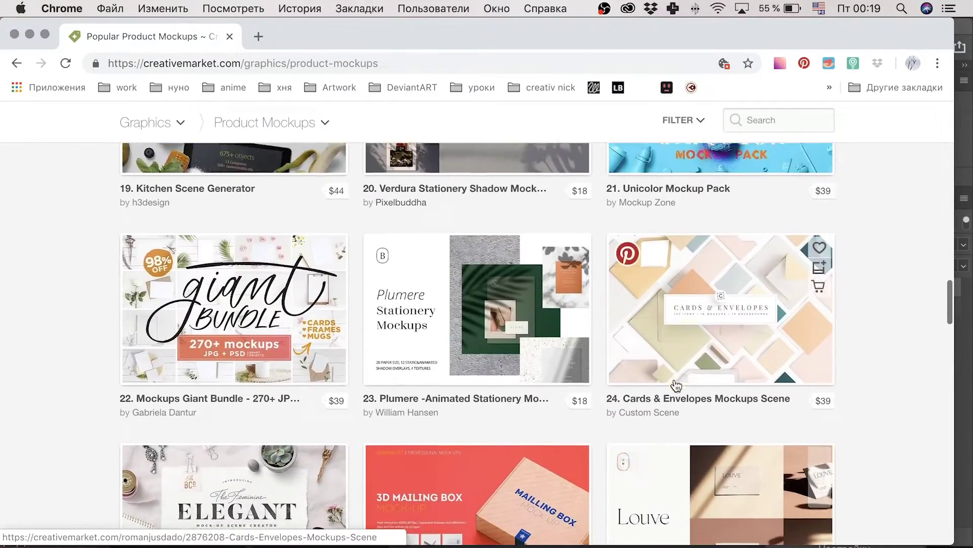
pyautogui.scroll(-1, 677, 387)
pyautogui.scroll(8, 675, 379)
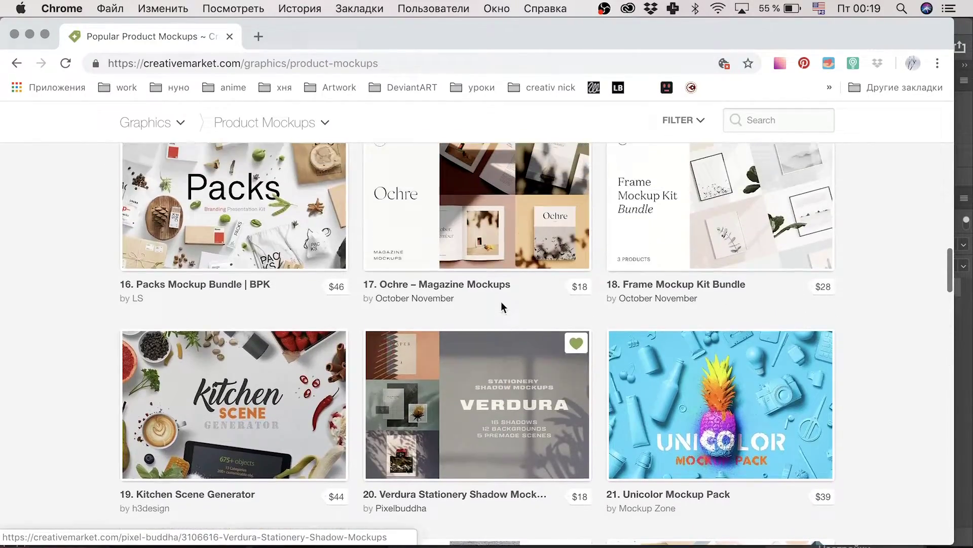
pyautogui.scroll(13, 501, 301)
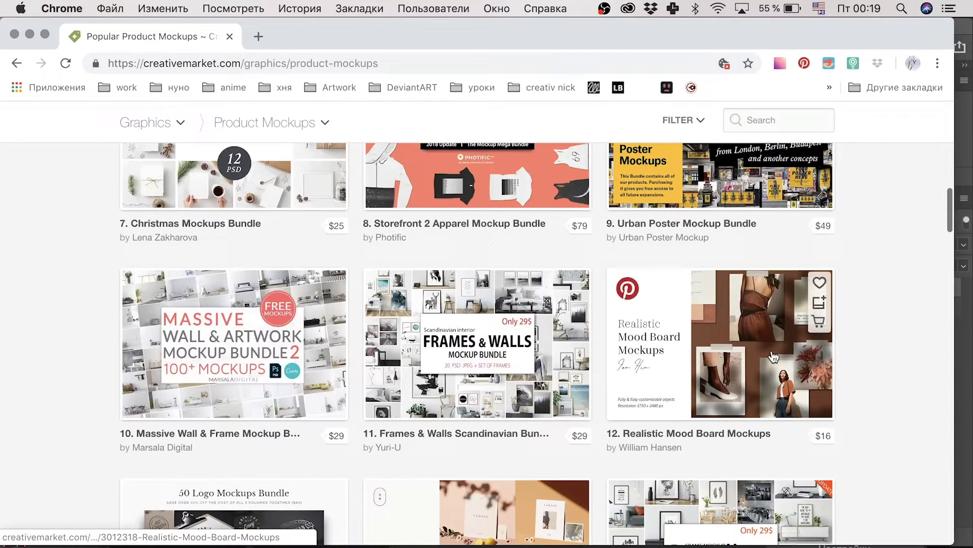
pyautogui.scroll(8, 773, 357)
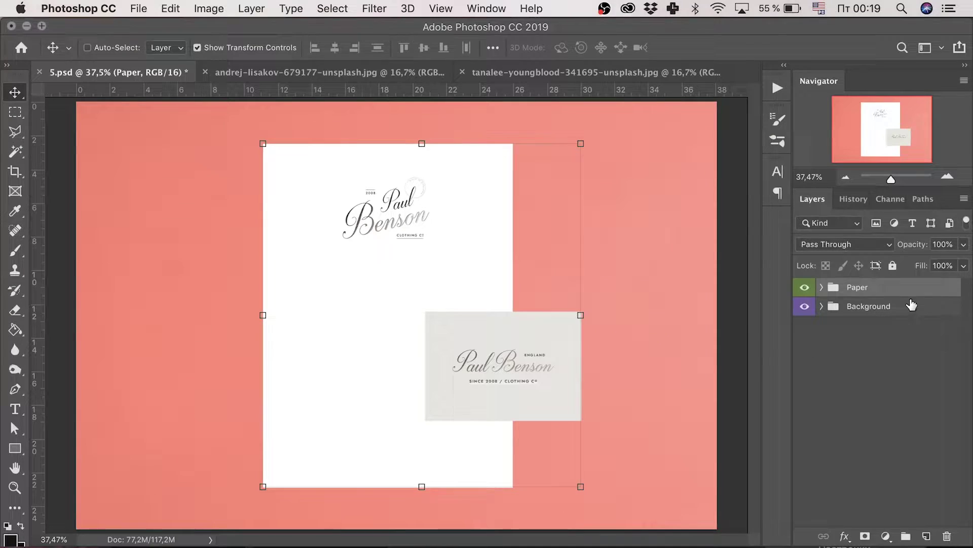
pyautogui.click(901, 307)
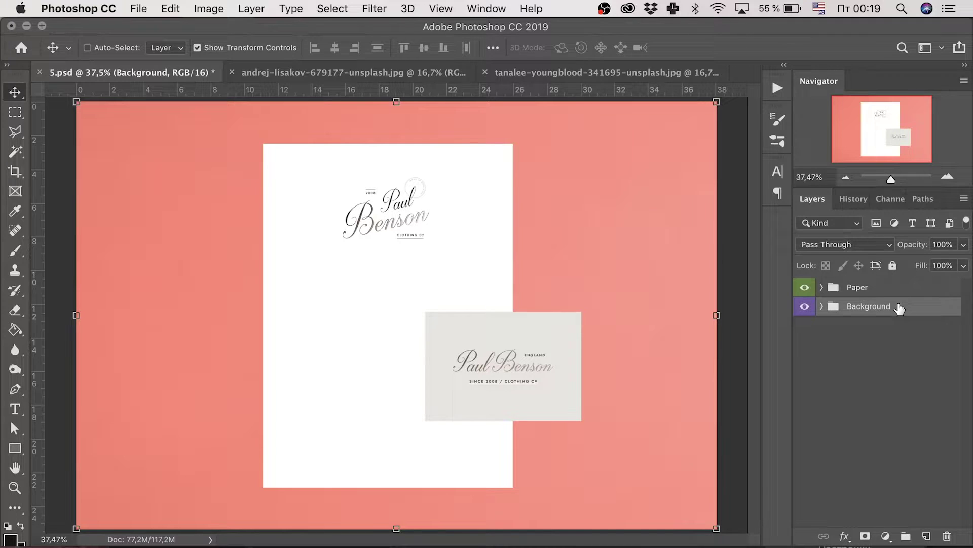
pyautogui.click(821, 287)
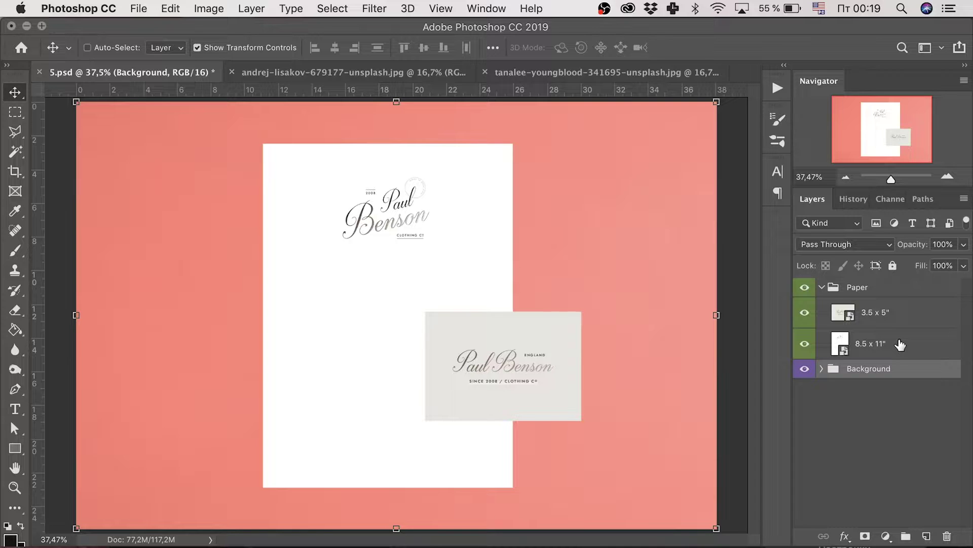
# Zoom in and bring up the options for the 3.5 x 5" business card layer.
pyautogui.press('super+equal')
pyautogui.press('super+equal')
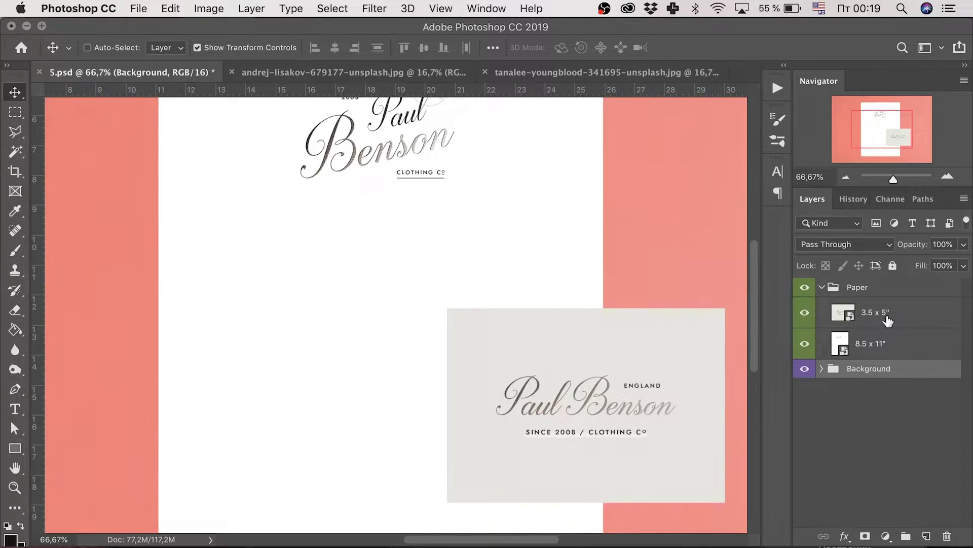
pyautogui.click(886, 317)
pyautogui.rightClick(888, 318)
# Give the business card a Multiply drop shadow in colour 251e1e.
pyautogui.click(854, 316)
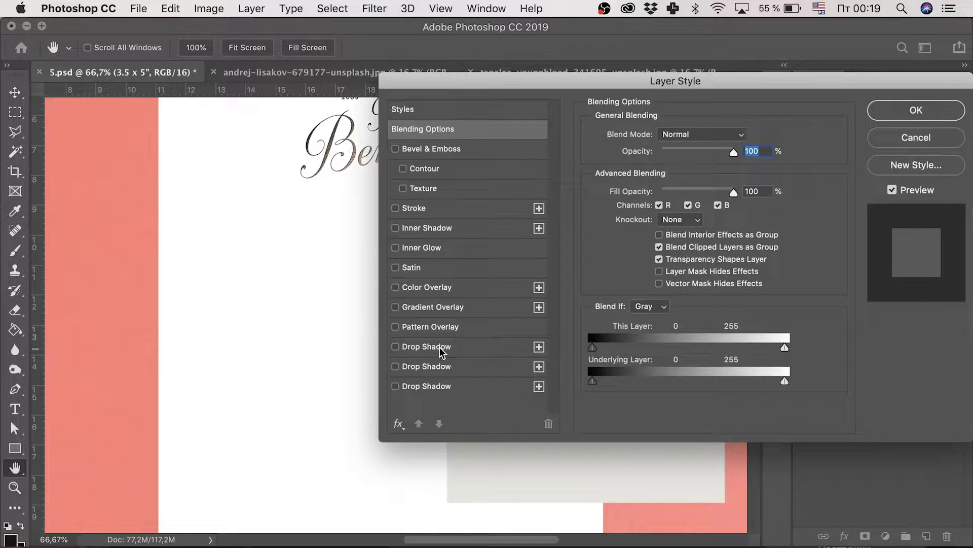
pyautogui.click(440, 350)
pyautogui.moveTo(717, 83); pyautogui.dragTo(245, 74)
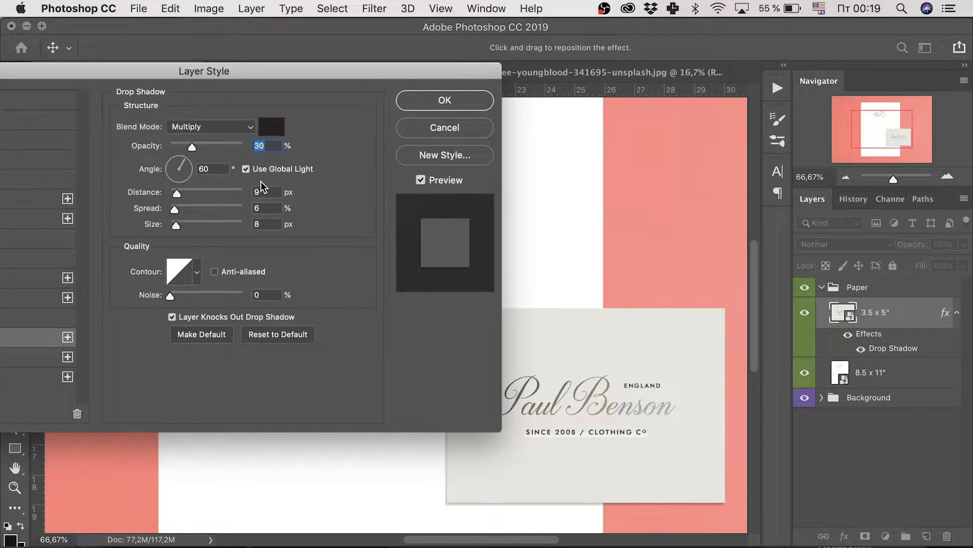
pyautogui.click(234, 129)
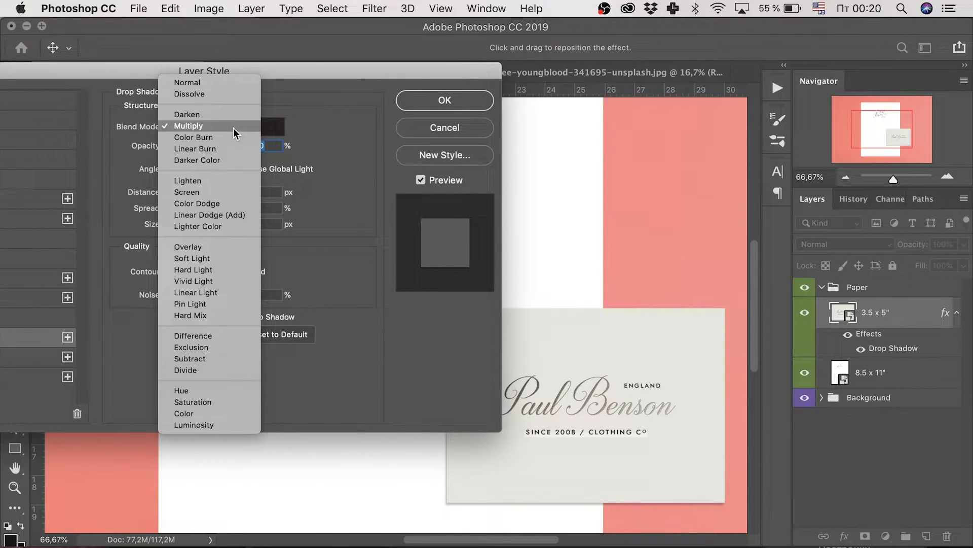
pyautogui.click(233, 127)
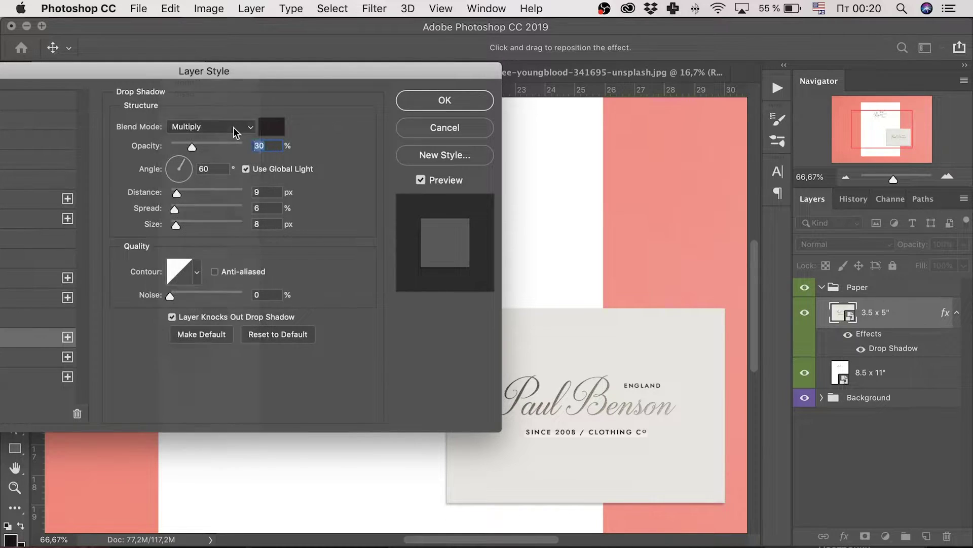
pyautogui.click(267, 126)
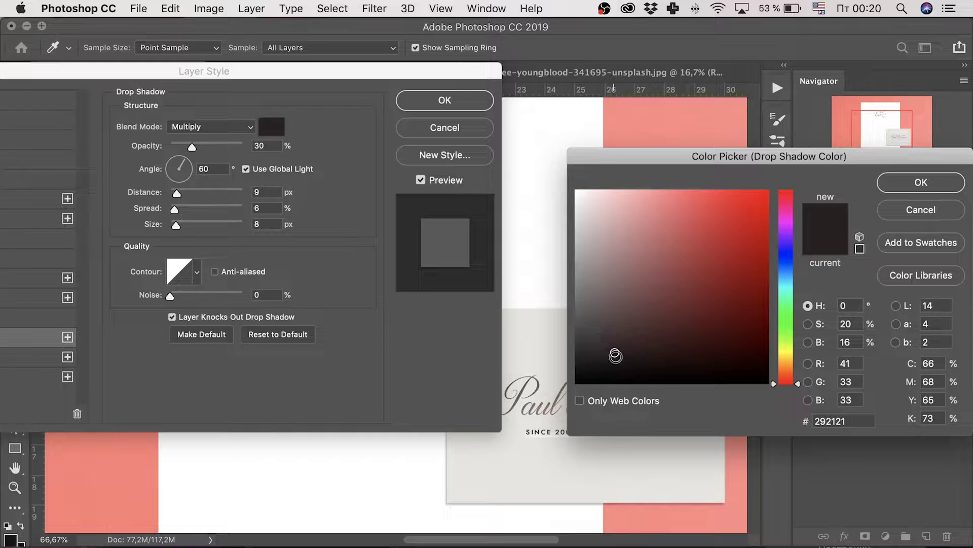
pyautogui.moveTo(614, 352); pyautogui.dragTo(609, 356)
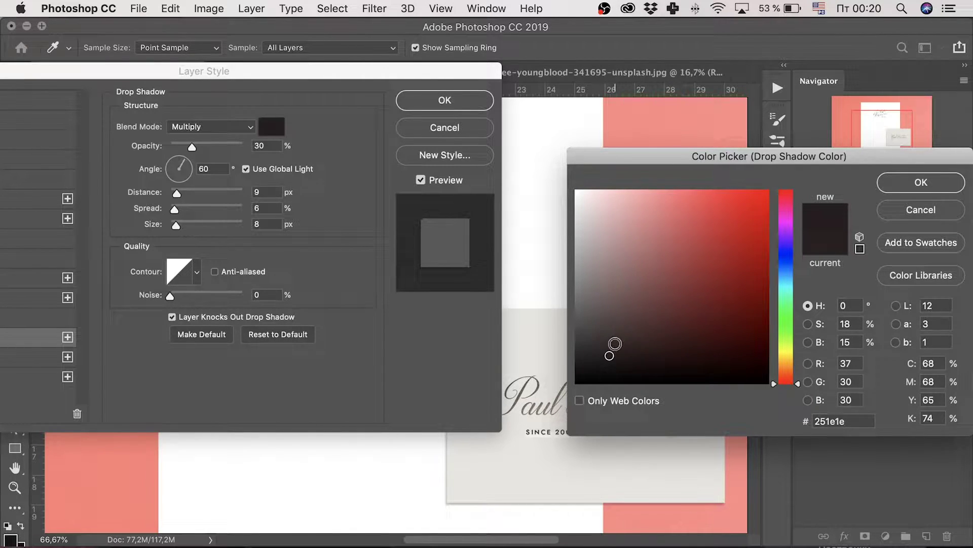
pyautogui.click(914, 197)
# Add a second Color Burn drop shadow to the card and apply both shadows.
pyautogui.moveTo(343, 77); pyautogui.dragTo(686, 75)
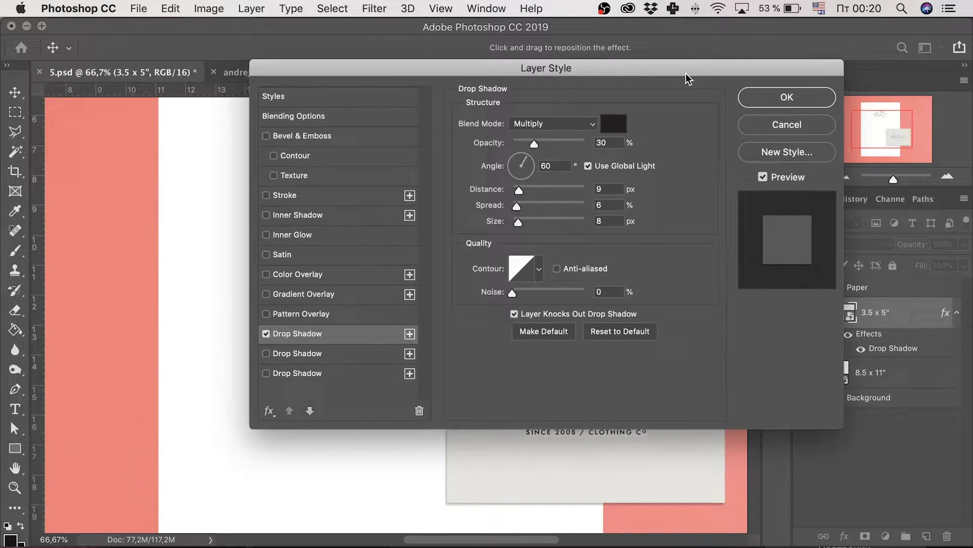
pyautogui.click(311, 353)
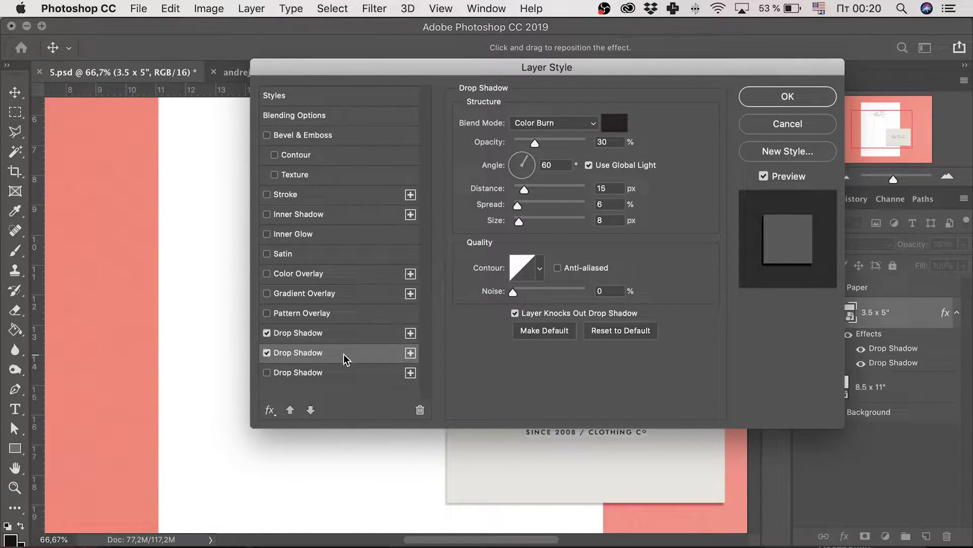
pyautogui.click(567, 122)
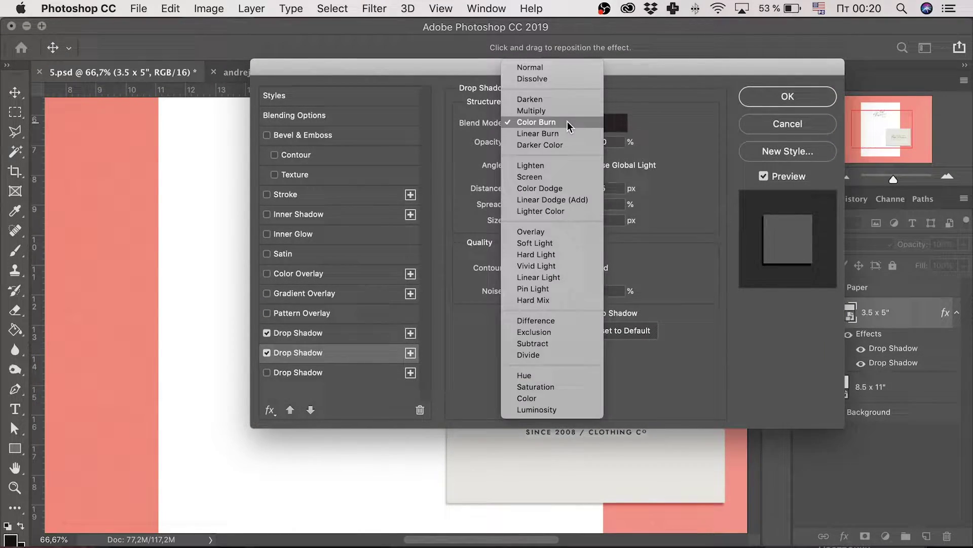
pyautogui.click(572, 121)
pyautogui.click(615, 122)
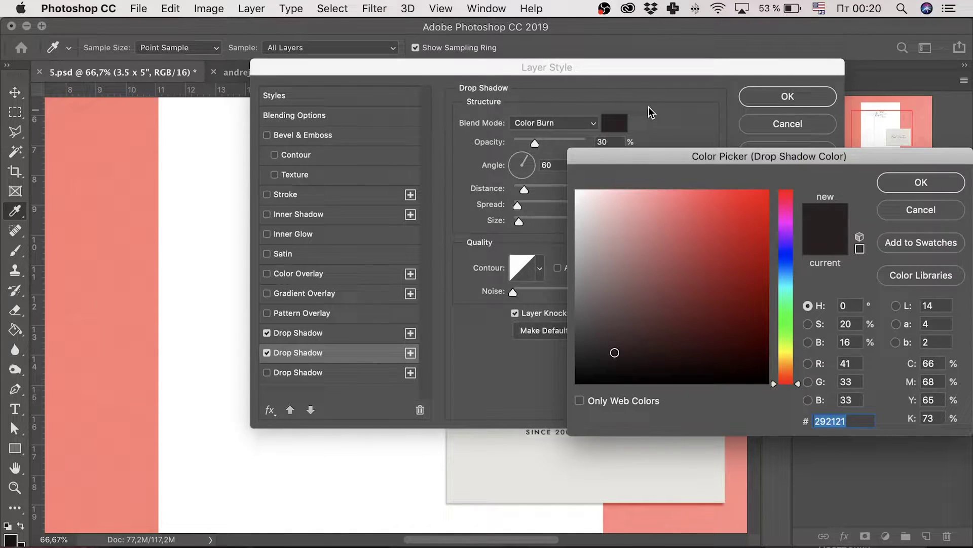
pyautogui.click(919, 182)
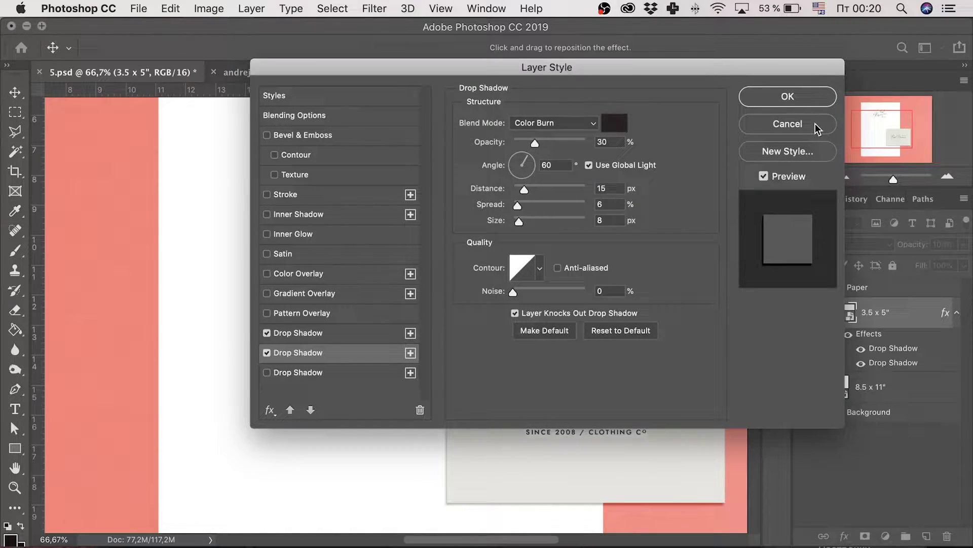
pyautogui.click(802, 98)
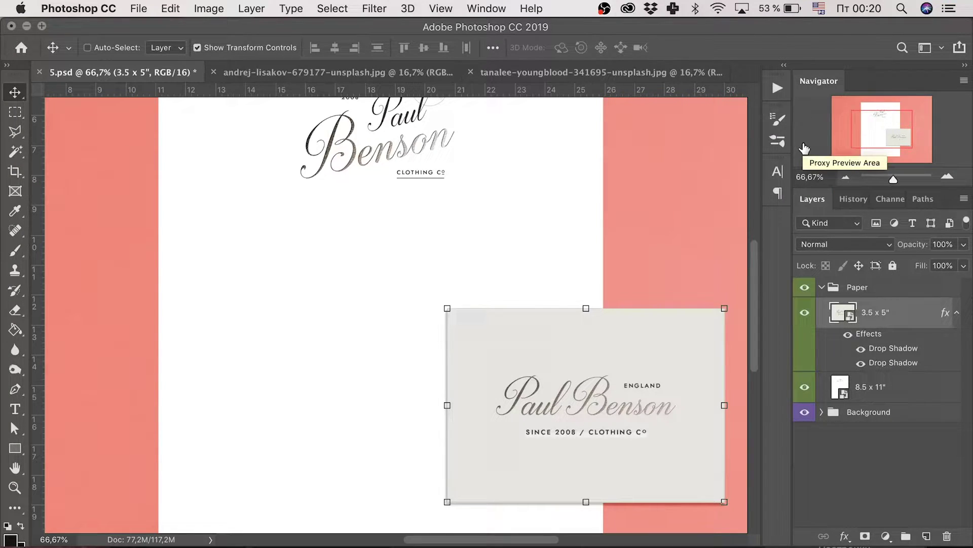
# Copy the layer style of the 3.5 x 5" business card layer.
pyautogui.rightClick(896, 315)
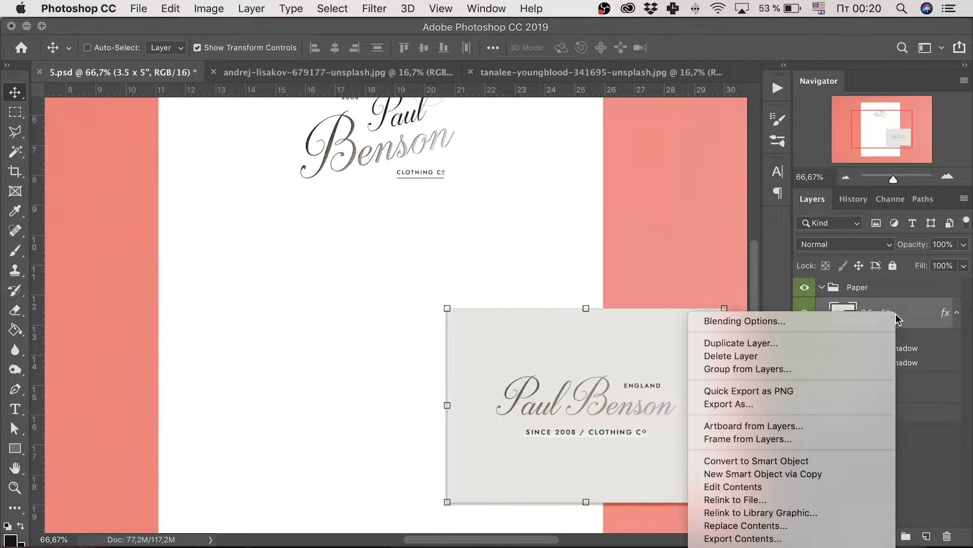
pyautogui.moveTo(795, 529)
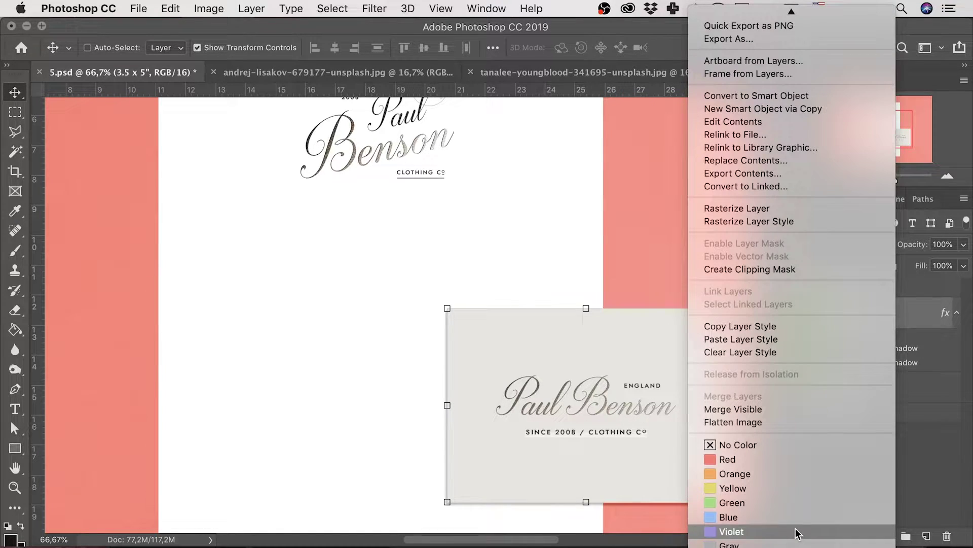
pyautogui.click(798, 321)
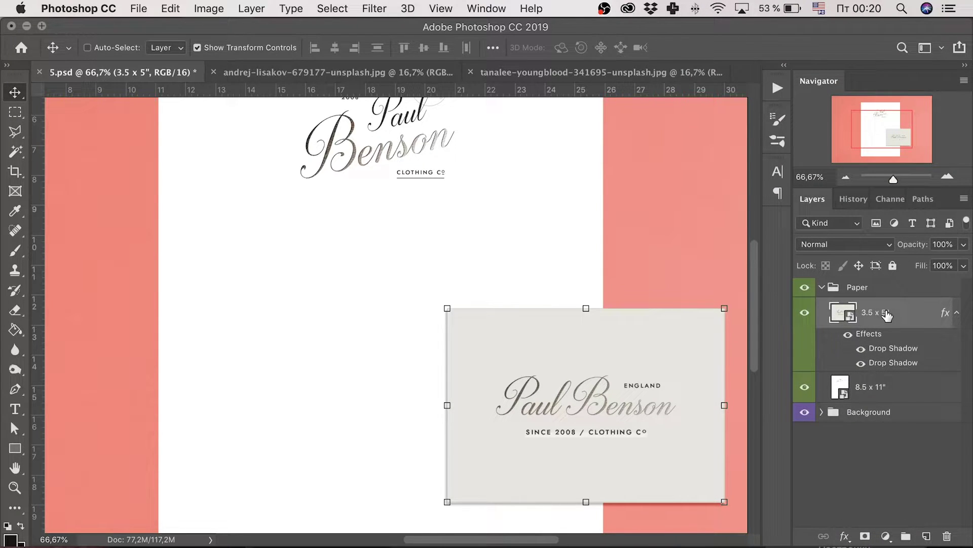
# Paste the two drop shadows onto the 8.5 x 11" letterhead layer and collapse the Paper group.
pyautogui.click(883, 388)
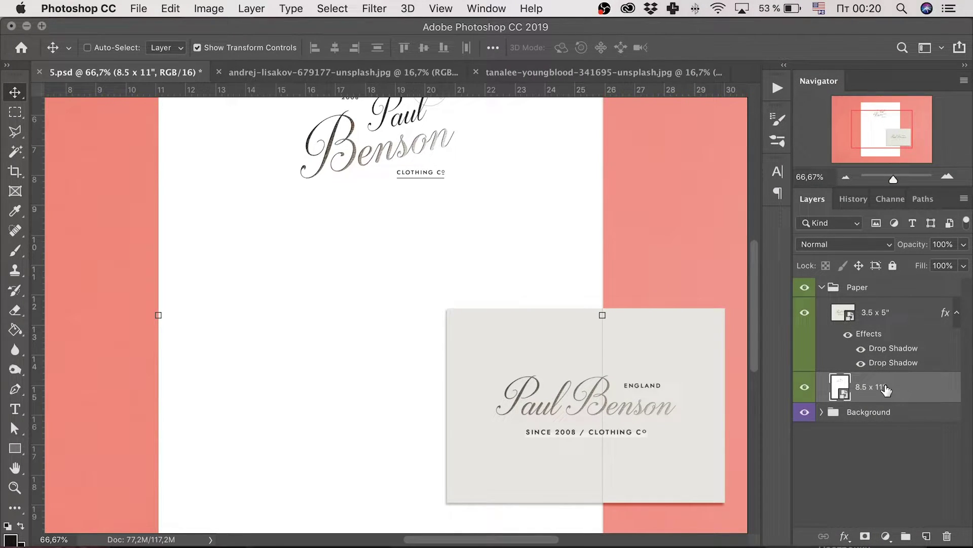
pyautogui.rightClick(885, 389)
pyautogui.click(770, 339)
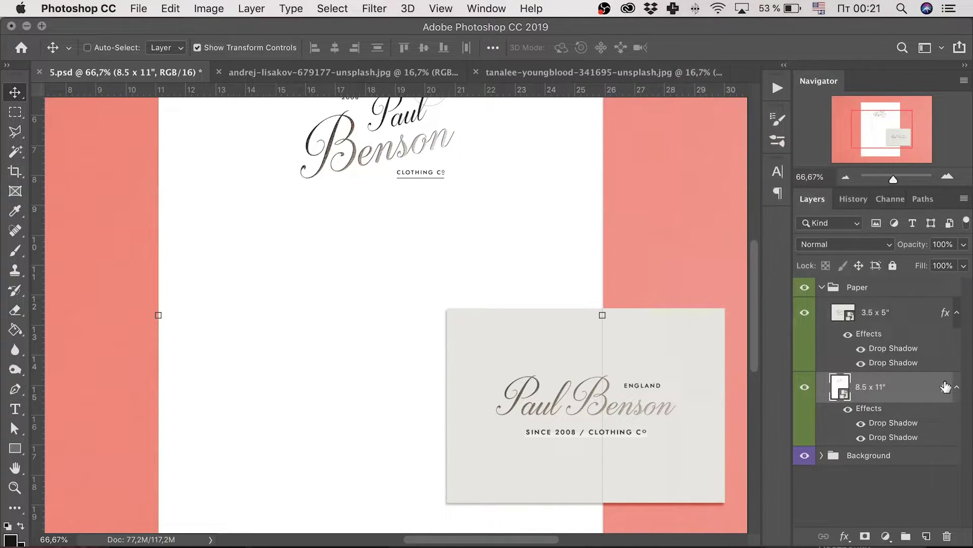
pyautogui.press('super+1')
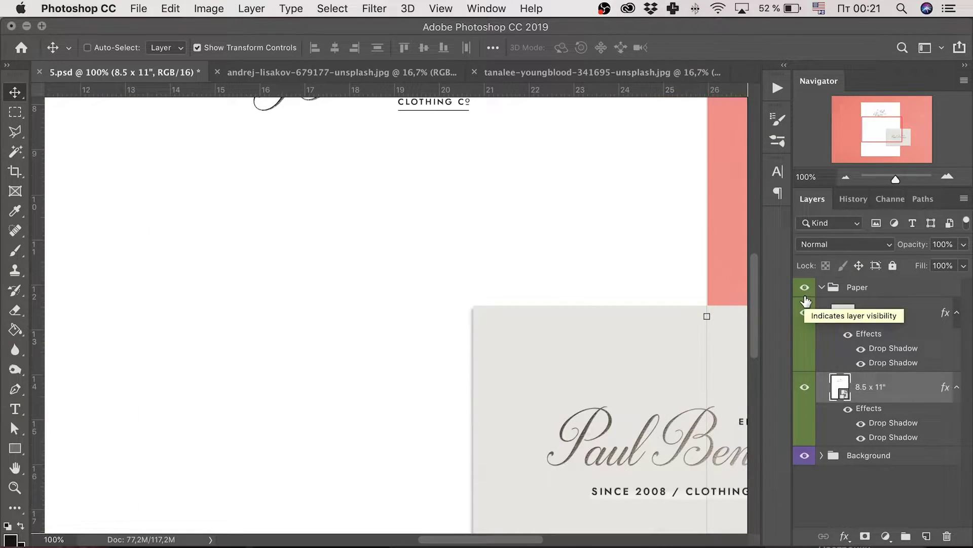
pyautogui.press('super+0')
pyautogui.click(822, 288)
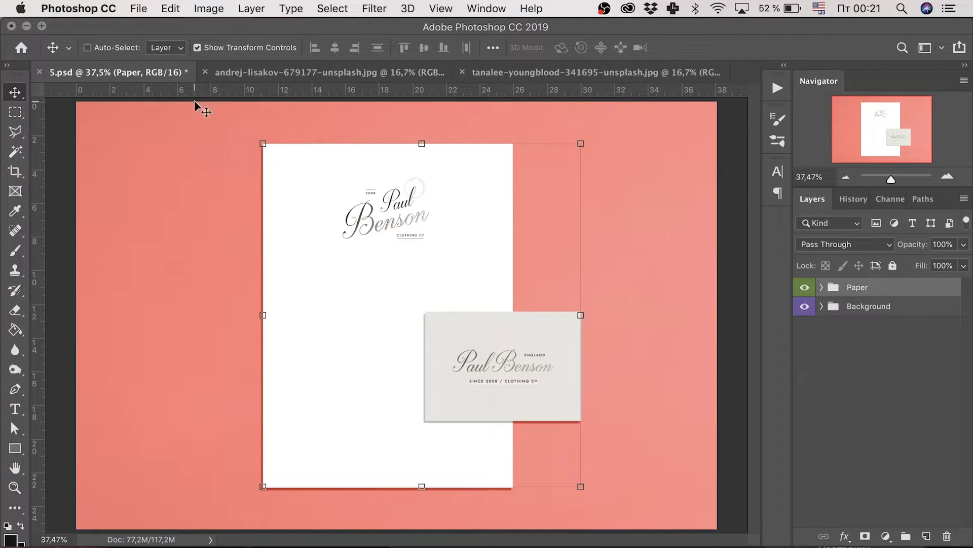
# Switch to the andrej-lisakov coral photo and marquee the area around the stacked paper sheets.
pyautogui.click(292, 72)
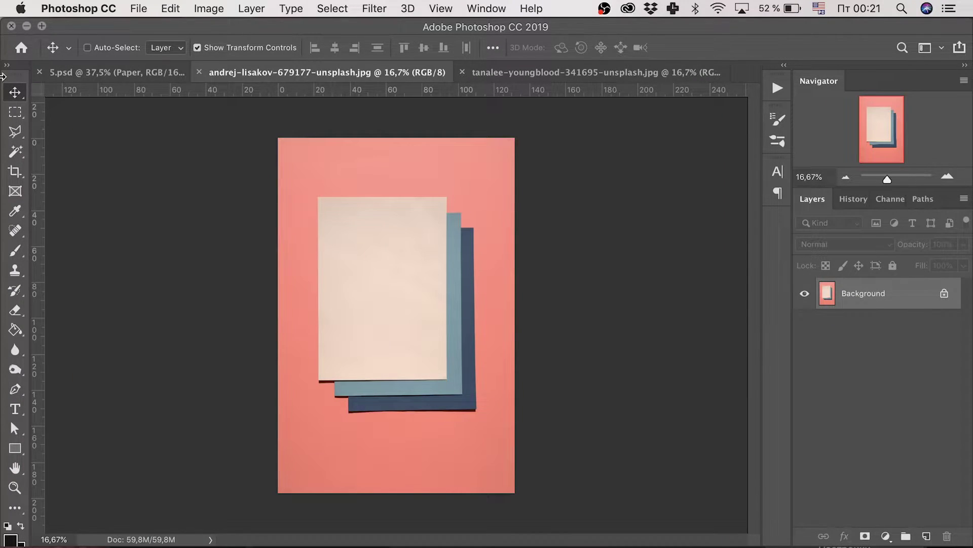
pyautogui.click(15, 111)
pyautogui.moveTo(323, 206); pyautogui.dragTo(448, 376)
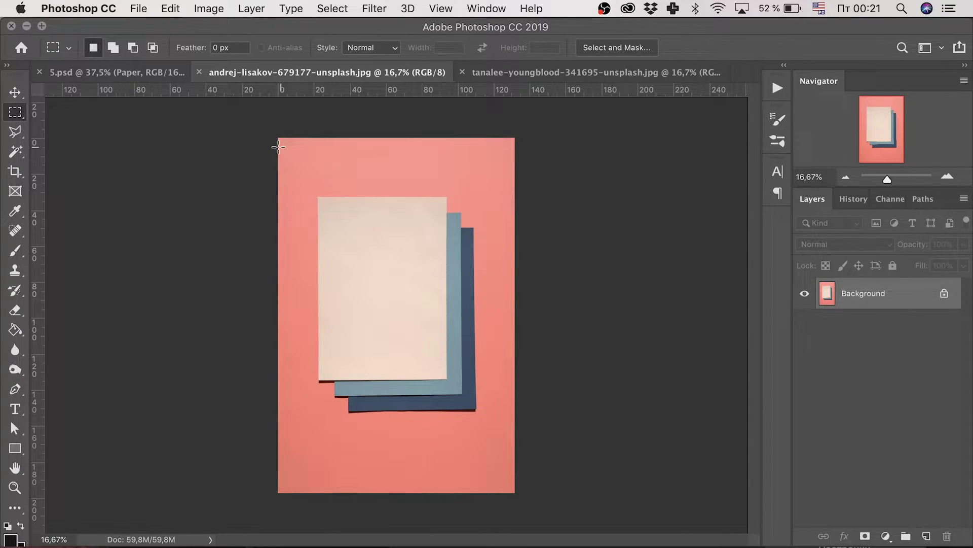
# Marquee the stacked papers, remove them with a Content-Aware fill, then deselect.
pyautogui.click(137, 74)
pyautogui.click(261, 72)
pyautogui.moveTo(314, 193); pyautogui.dragTo(479, 415)
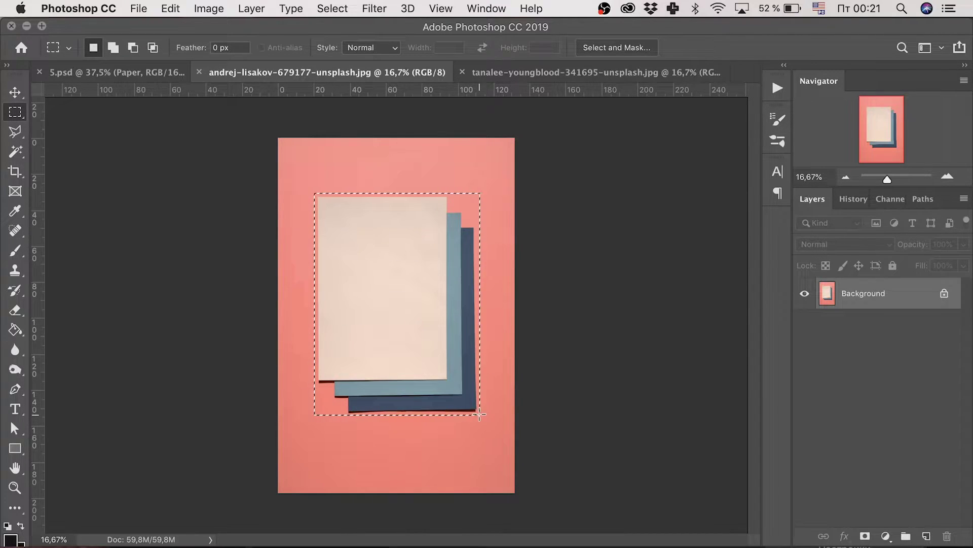
pyautogui.hotkey('shift', 'BackSpace')
pyautogui.click(575, 260)
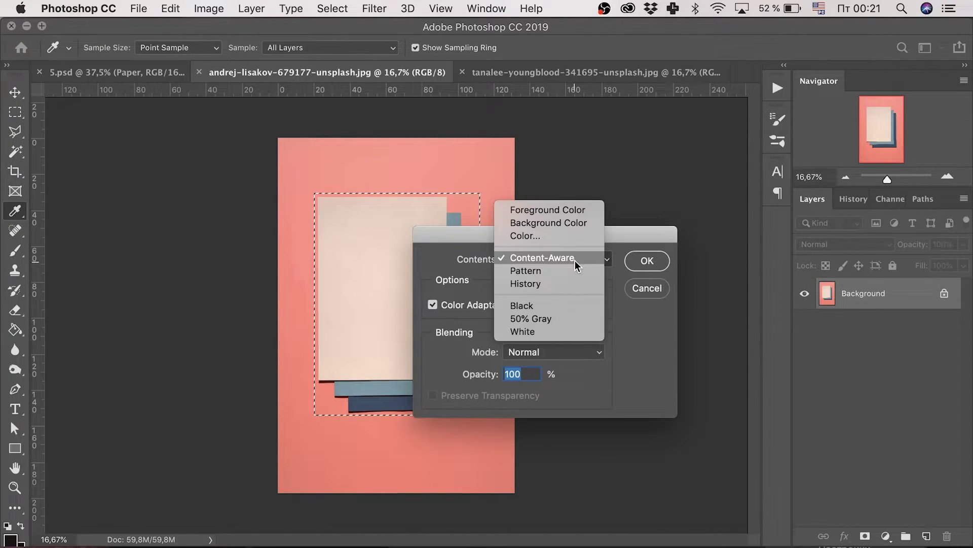
pyautogui.click(575, 260)
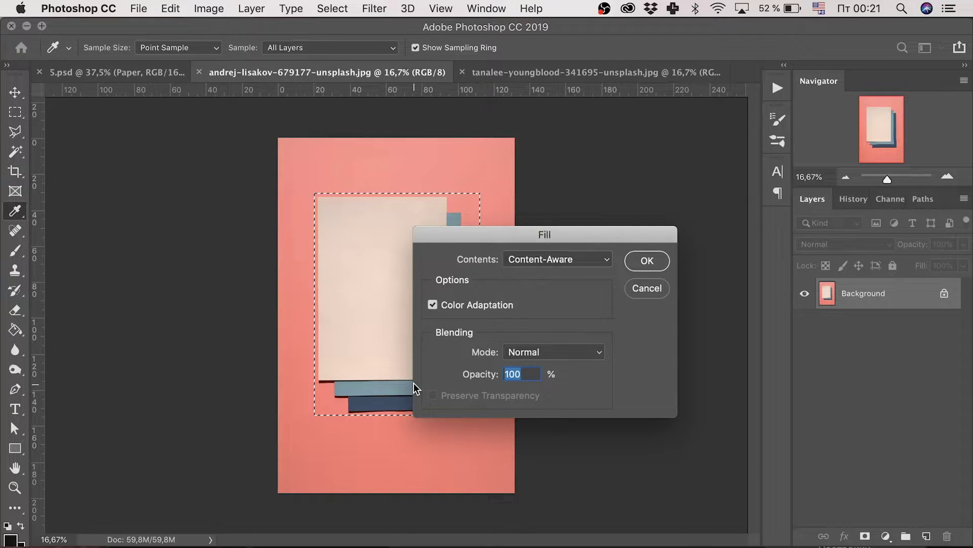
pyautogui.click(575, 259)
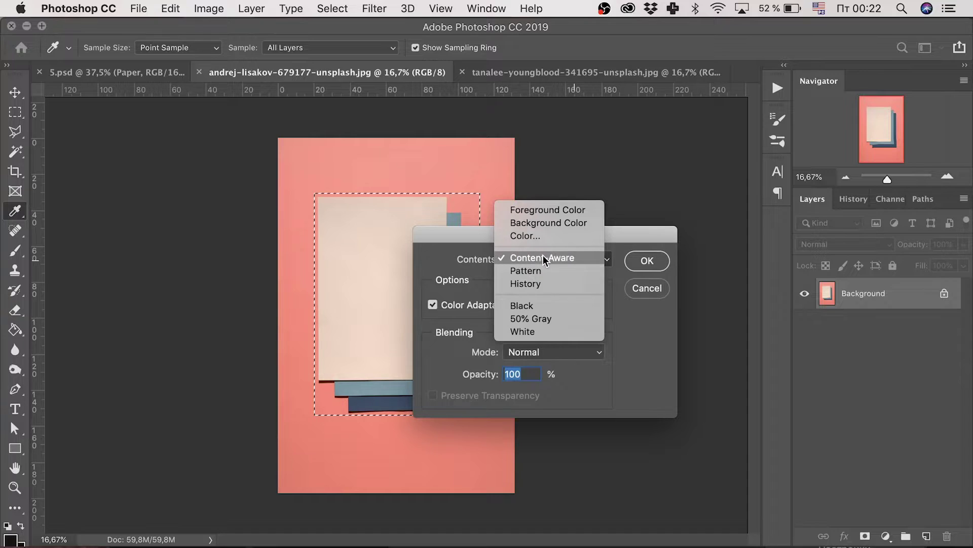
pyautogui.click(647, 362)
pyautogui.click(647, 261)
pyautogui.press('m')
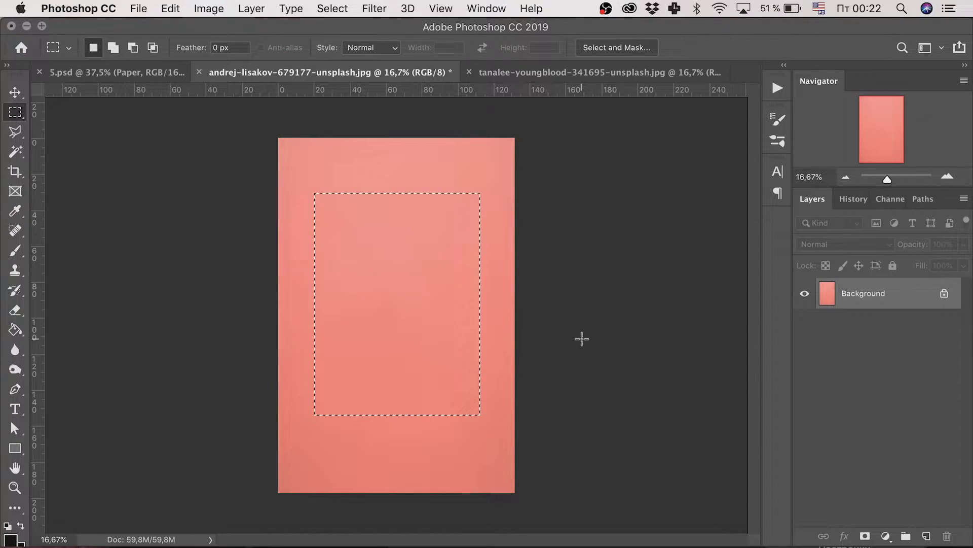
pyautogui.press('super+d')
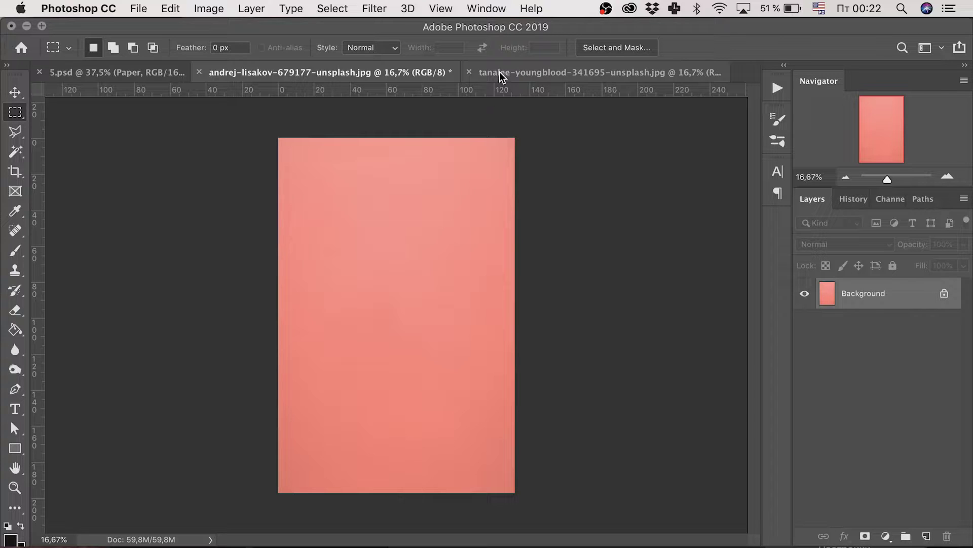
# Crop the tanalee-youngblood leaf photo by dragging its bottom edge up to keep the upper part.
pyautogui.click(502, 76)
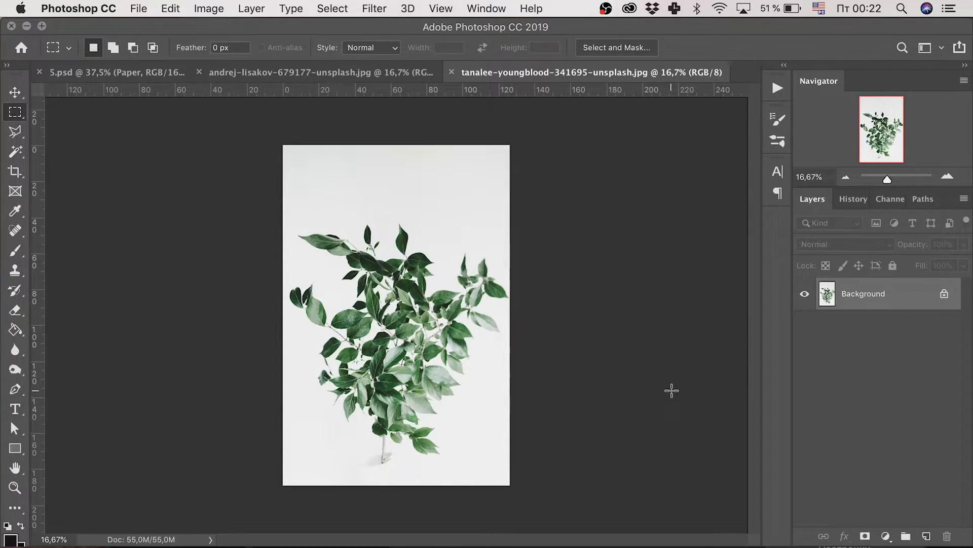
pyautogui.press('c')
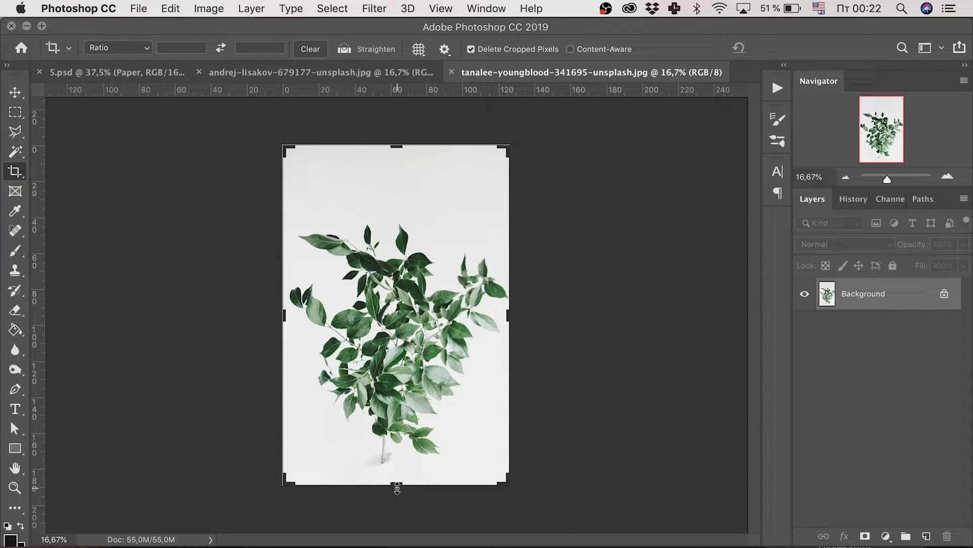
pyautogui.moveTo(397, 488)
pyautogui.mouseDown()
pyautogui.moveTo(397, 355)
pyautogui.moveTo(395, 401)
pyautogui.mouseUp()
pyautogui.press('Return')
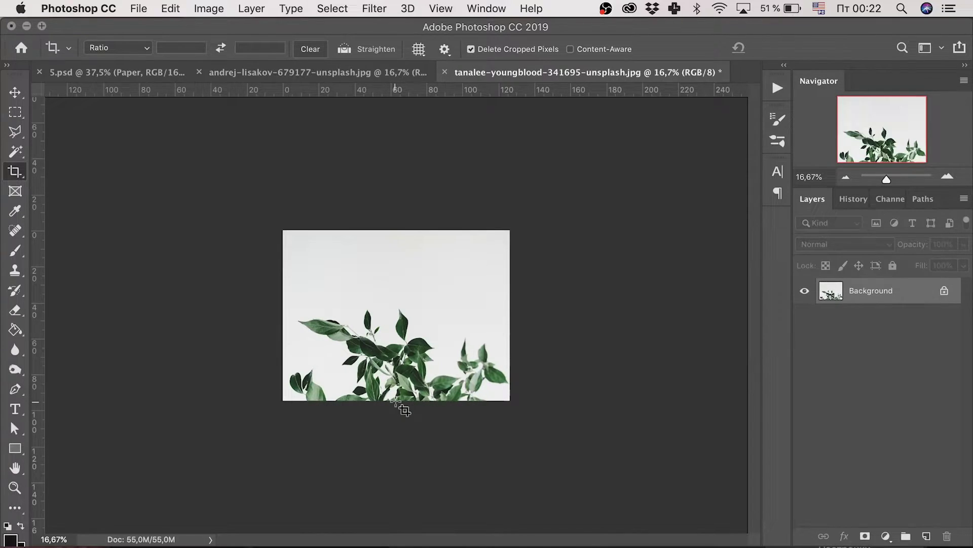
pyautogui.click(17, 154)
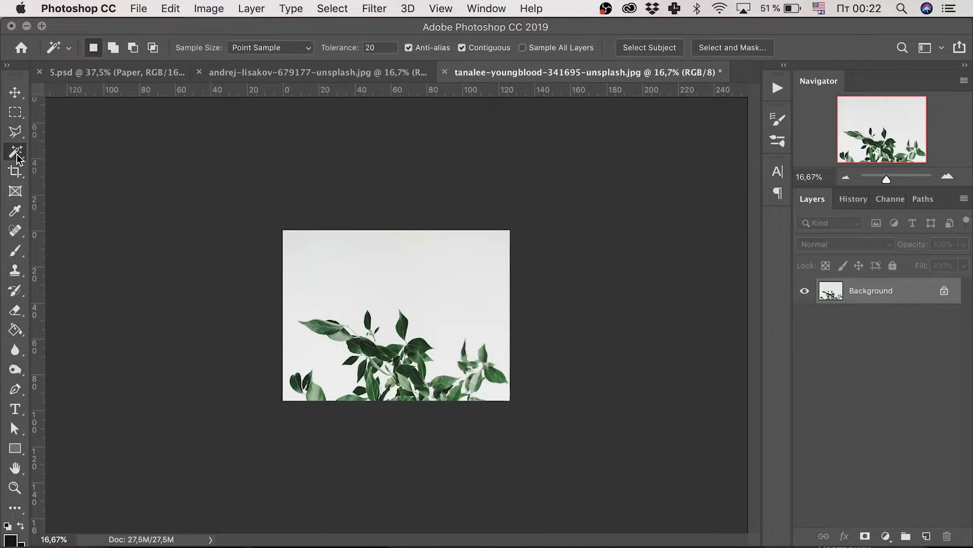
# Select only the leaves using the Magic Wand with Similar and background subtraction, then add an empty Layer 1.
pyautogui.click(450, 264)
pyautogui.rightClick(436, 292)
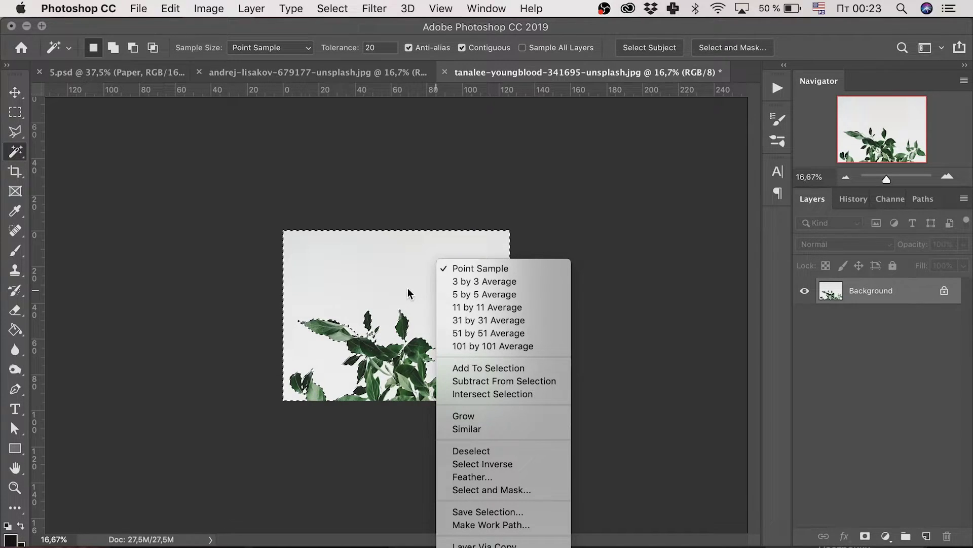
pyautogui.click(497, 428)
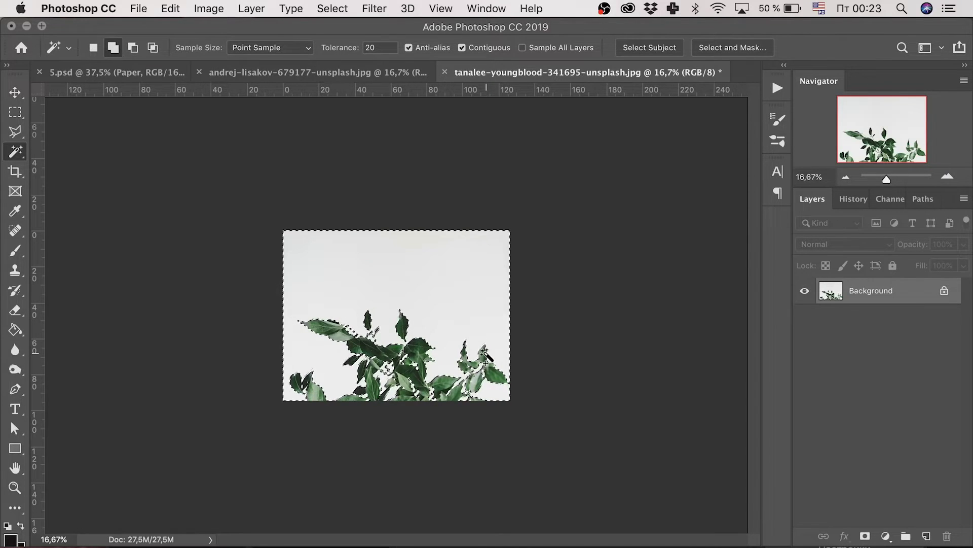
pyautogui.keyDown('alt'); pyautogui.click(486, 354); pyautogui.keyUp('alt')
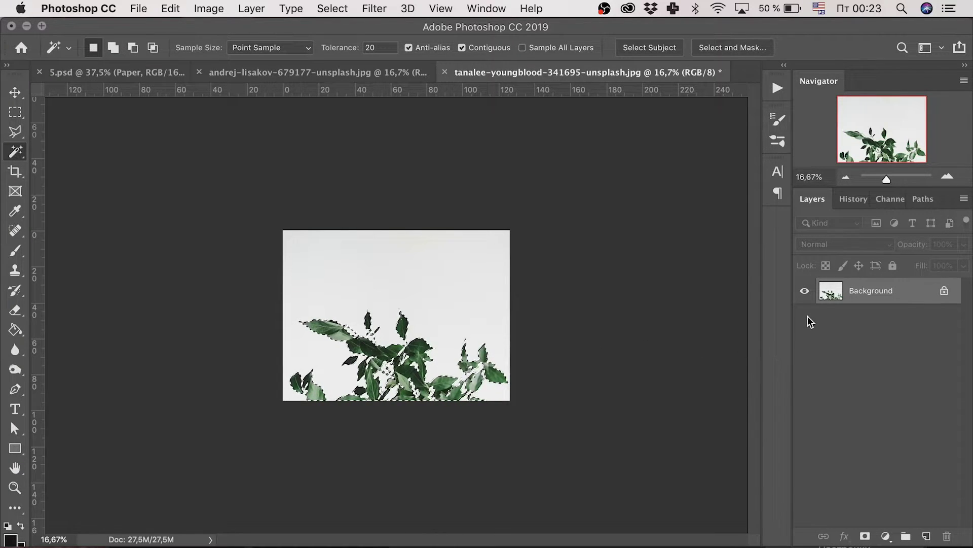
pyautogui.click(926, 536)
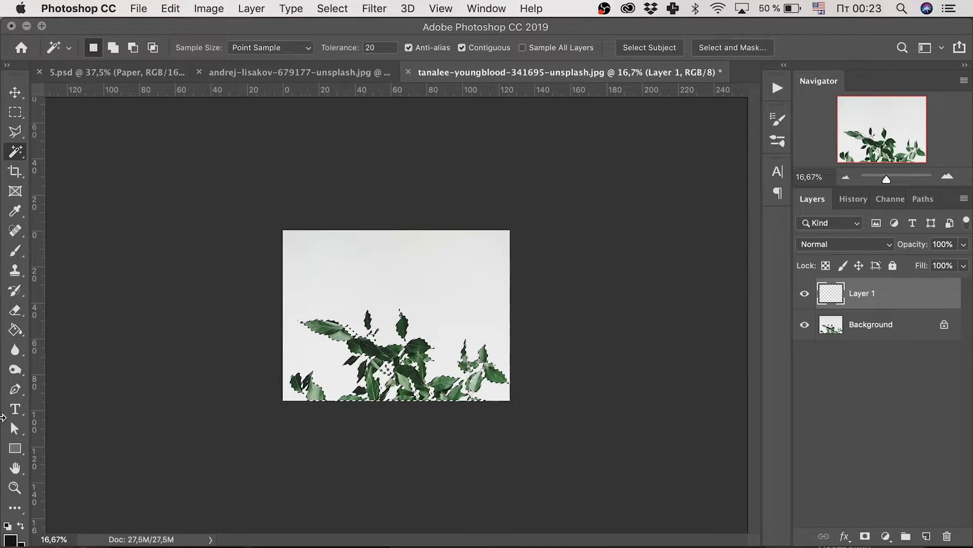
# Set the foreground colour to 282020 and fill the leaf selection on Layer 1 with it.
pyautogui.click(15, 329)
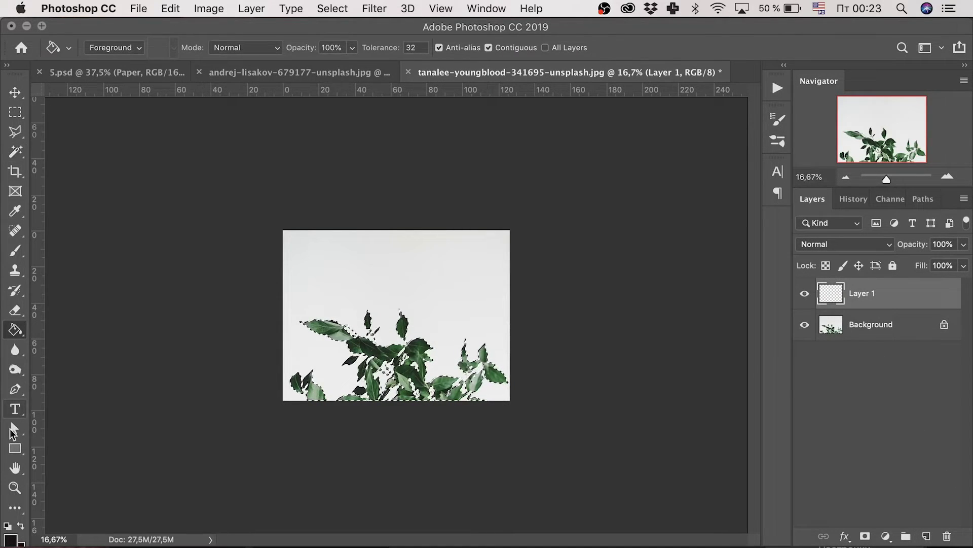
pyautogui.click(10, 539)
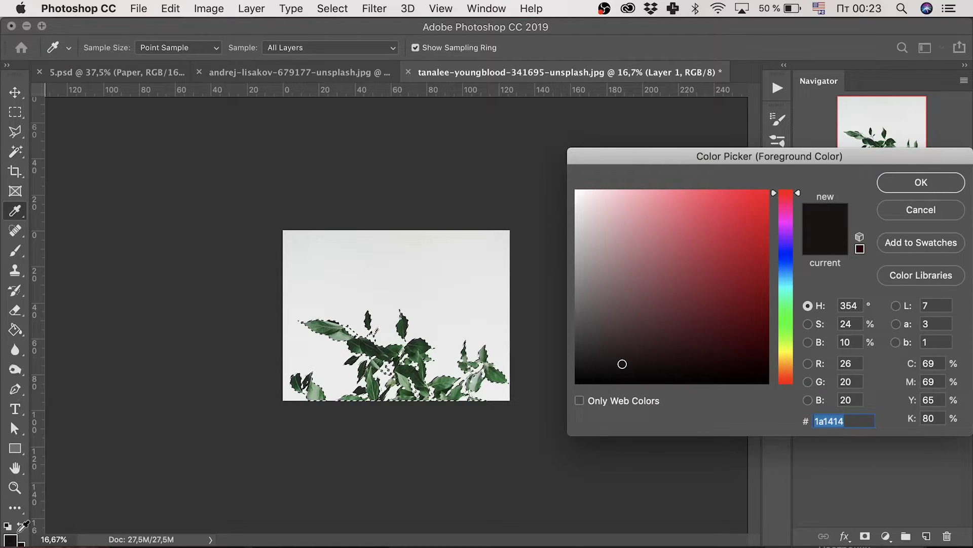
pyautogui.click(618, 354)
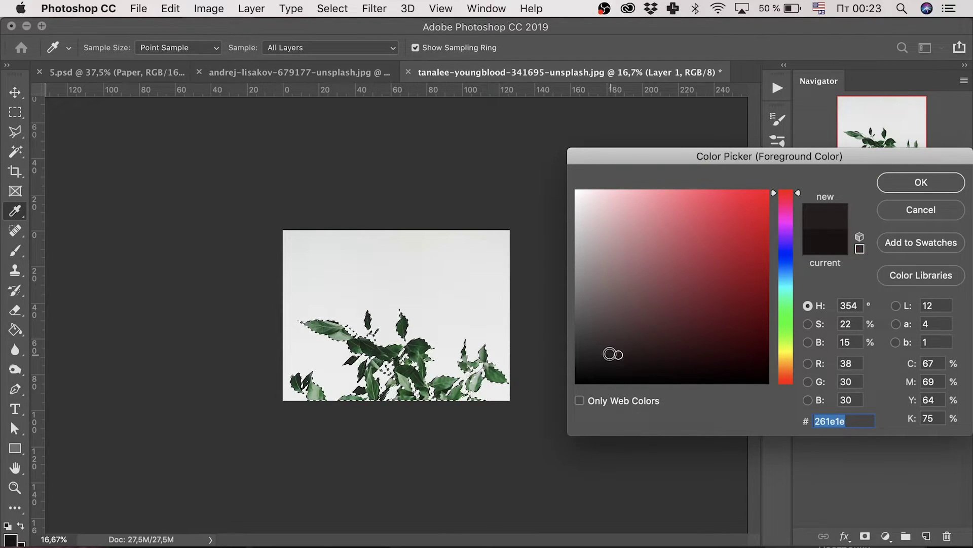
pyautogui.click(616, 353)
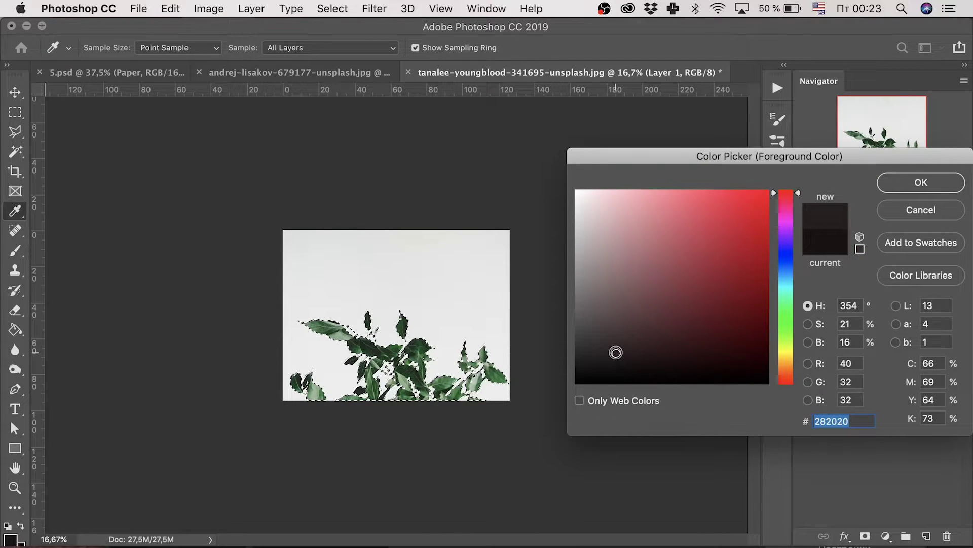
pyautogui.click(912, 184)
pyautogui.hotkey('alt', 'BackSpace')
pyautogui.click(9, 96)
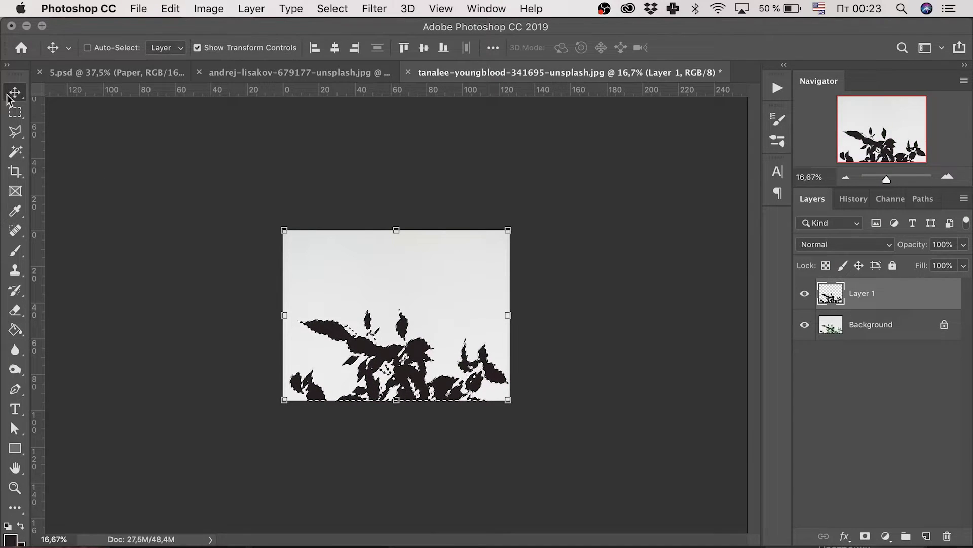
# Bring the leaf silhouette into 5.psd, rotate it 180°, scale to 117.54% and place it at the top edge.
pyautogui.moveTo(395, 314); pyautogui.dragTo(279, 217)
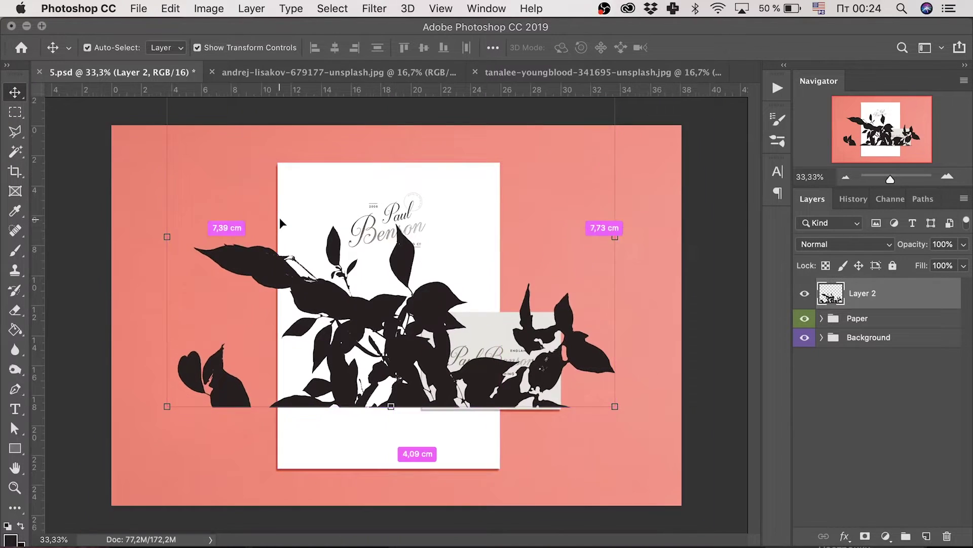
pyautogui.hotkey('ctrl', '-')
pyautogui.hotkey('ctrl', 't')
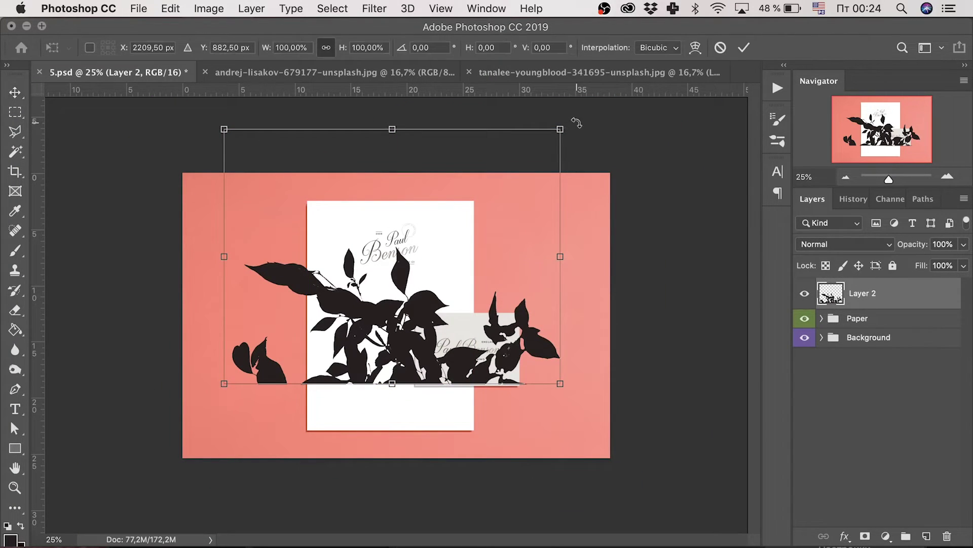
pyautogui.moveTo(576, 122); pyautogui.dragTo(186, 440)
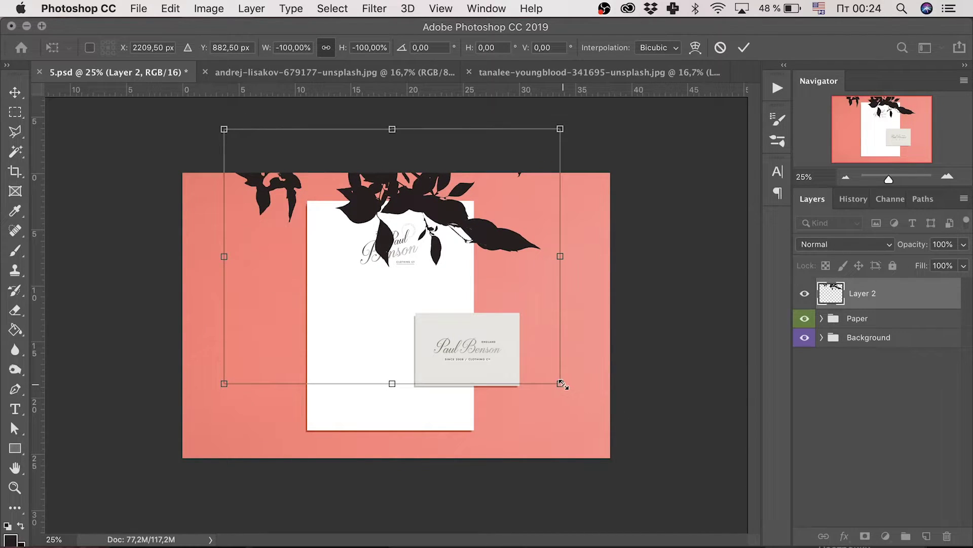
pyautogui.moveTo(562, 384); pyautogui.dragTo(619, 428)
pyautogui.moveTo(475, 226); pyautogui.dragTo(455, 252)
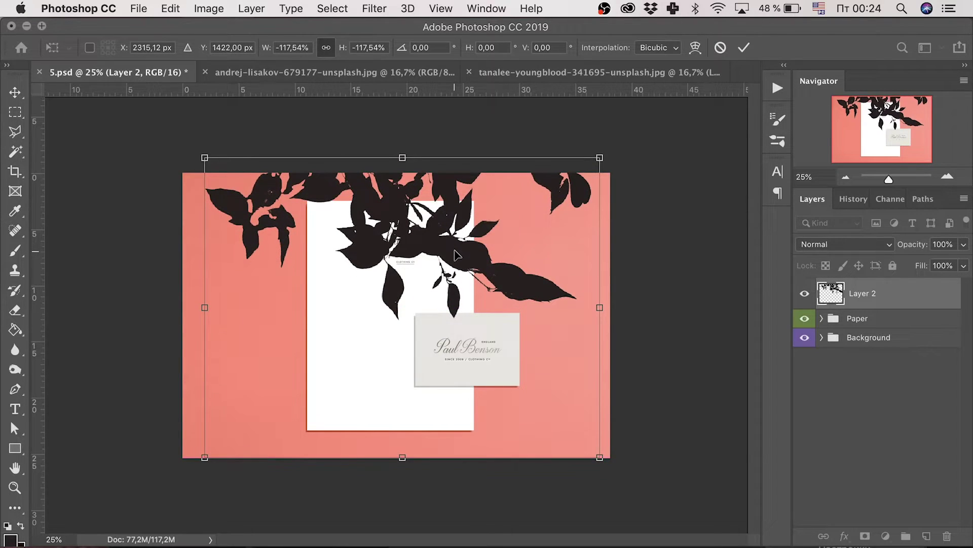
pyautogui.press('Return')
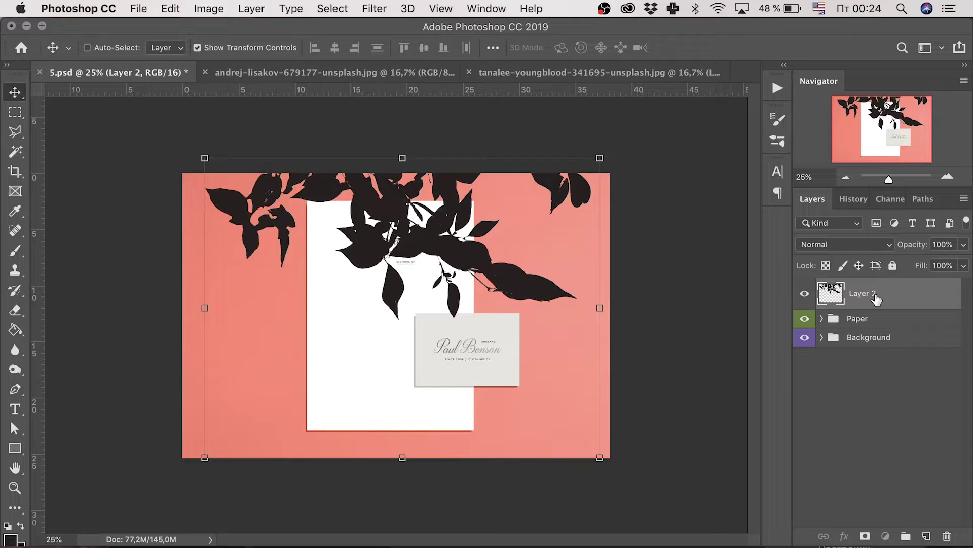
# Duplicate the Layer 2 leaf silhouette.
pyautogui.rightClick(907, 295)
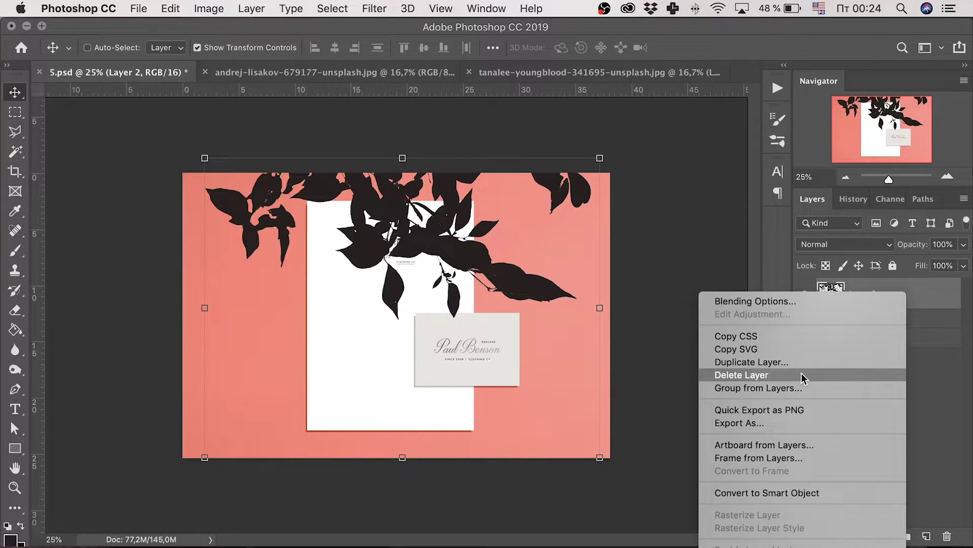
pyautogui.press('Escape')
pyautogui.click(766, 333)
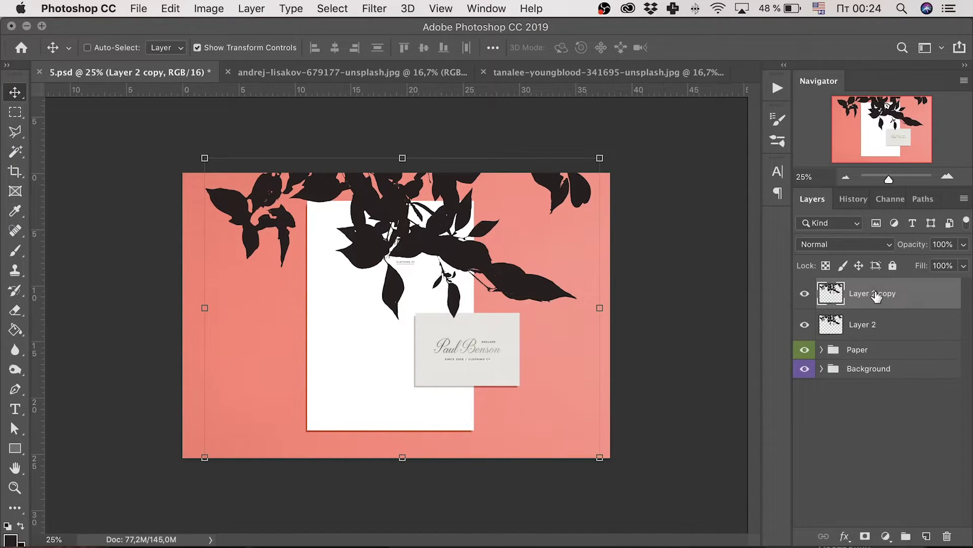
# Rename the copy 'shadow 10' and the original 'shadow 20', then select shadow 10.
pyautogui.doubleClick(870, 294)
pyautogui.write('shadow 10')
pyautogui.press('Return')
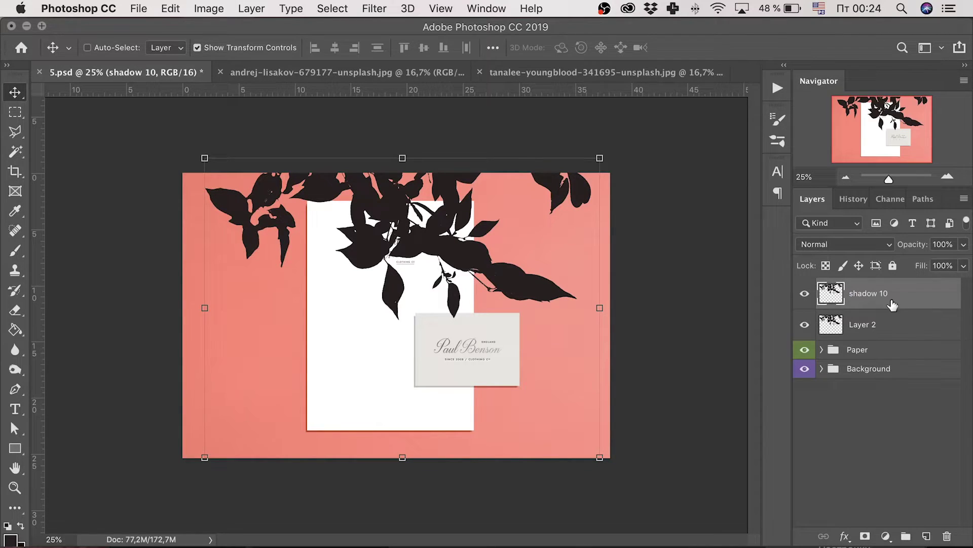
pyautogui.doubleClick(868, 325)
pyautogui.write('shadow 20')
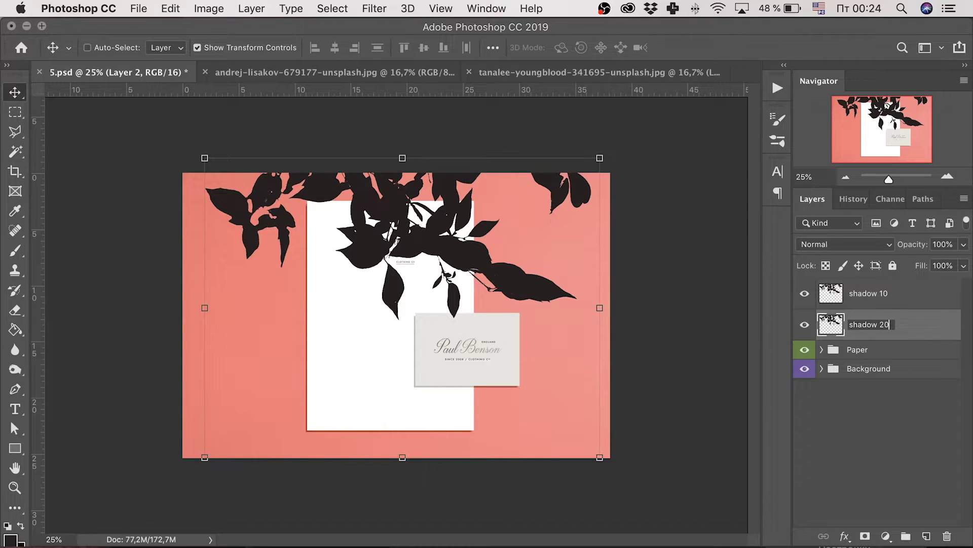
pyautogui.press('Return')
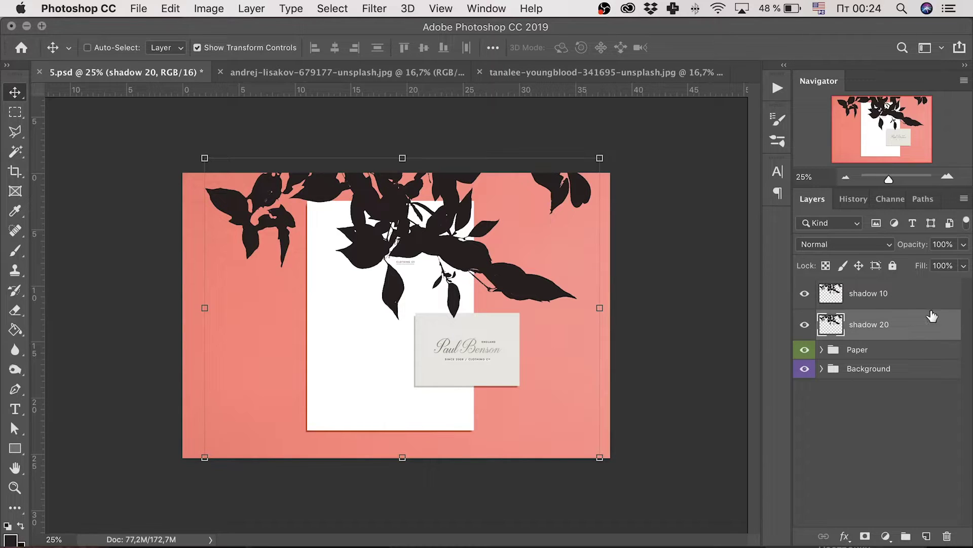
pyautogui.click(908, 297)
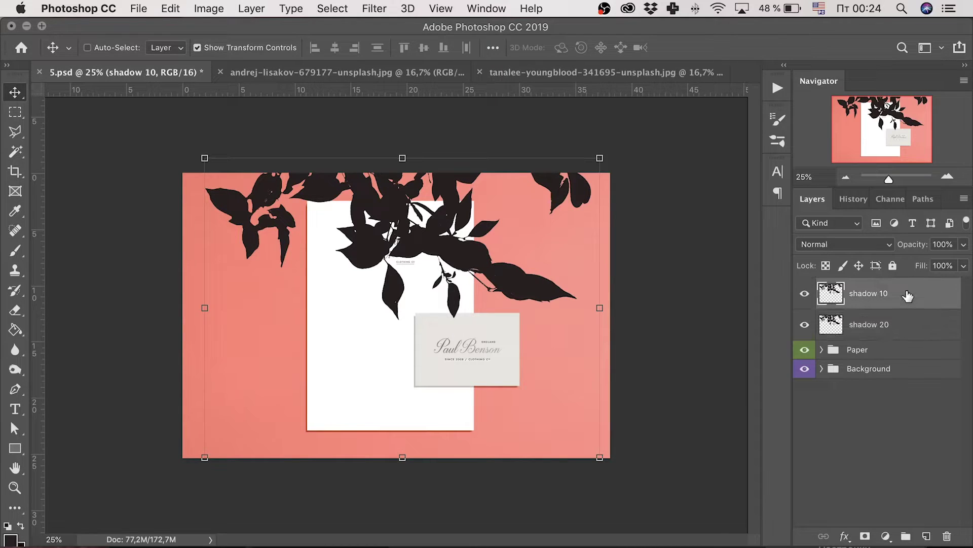
# Apply a 10-pixel Gaussian Blur to the shadow 10 layer.
pyautogui.click(374, 9)
pyautogui.moveTo(419, 191)
pyautogui.click(658, 249)
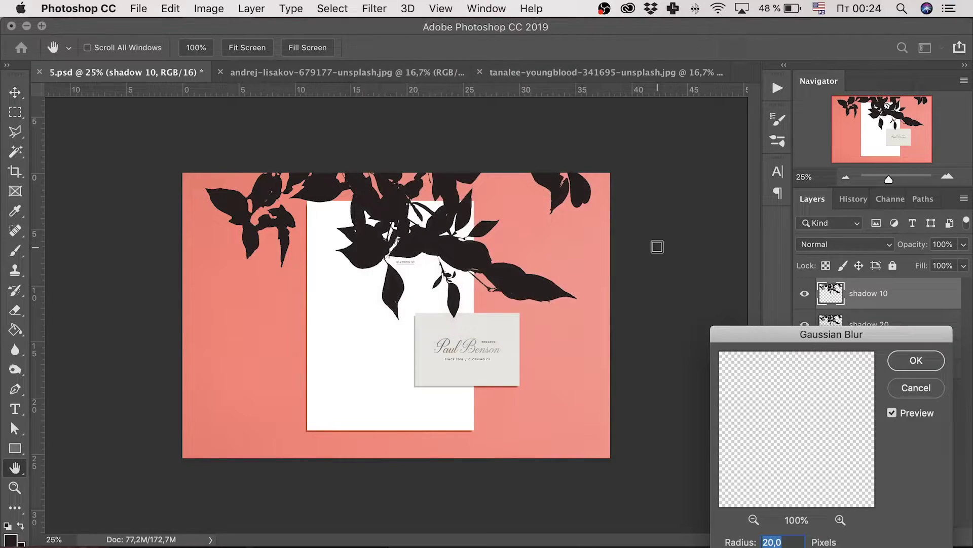
pyautogui.write('10')
pyautogui.press('Return')
# Apply a 20-pixel Gaussian Blur to the shadow 20 layer.
pyautogui.click(872, 325)
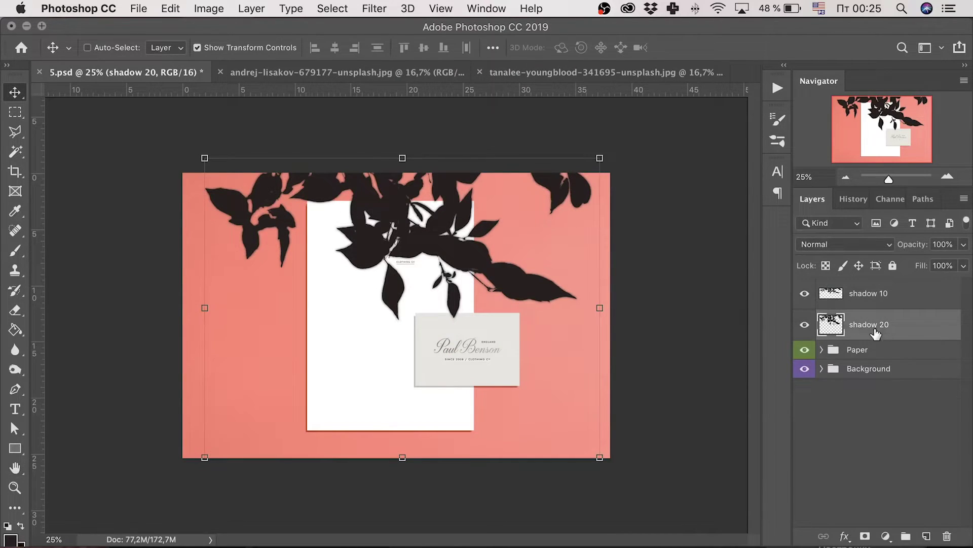
pyautogui.click(374, 9)
pyautogui.moveTo(410, 191)
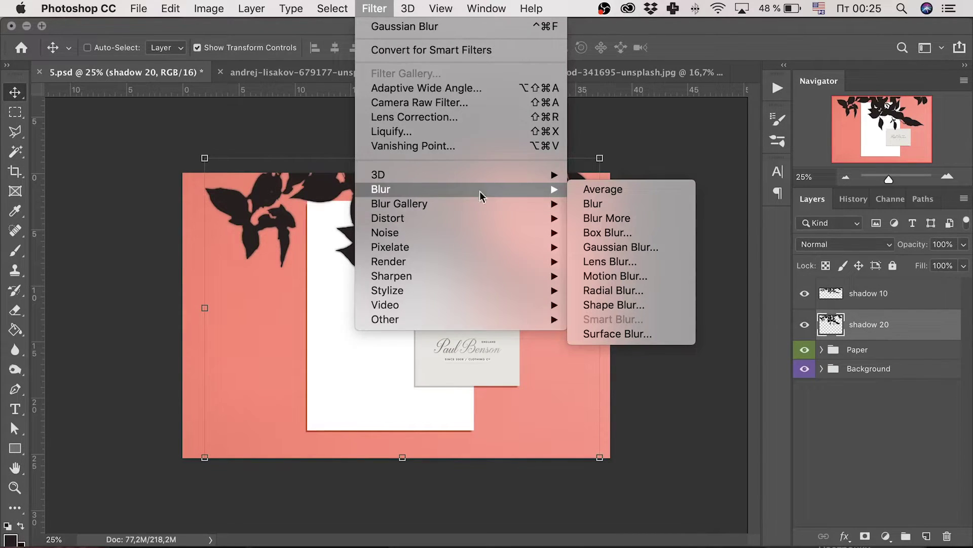
pyautogui.click(607, 246)
pyautogui.write('20')
pyautogui.press('Return')
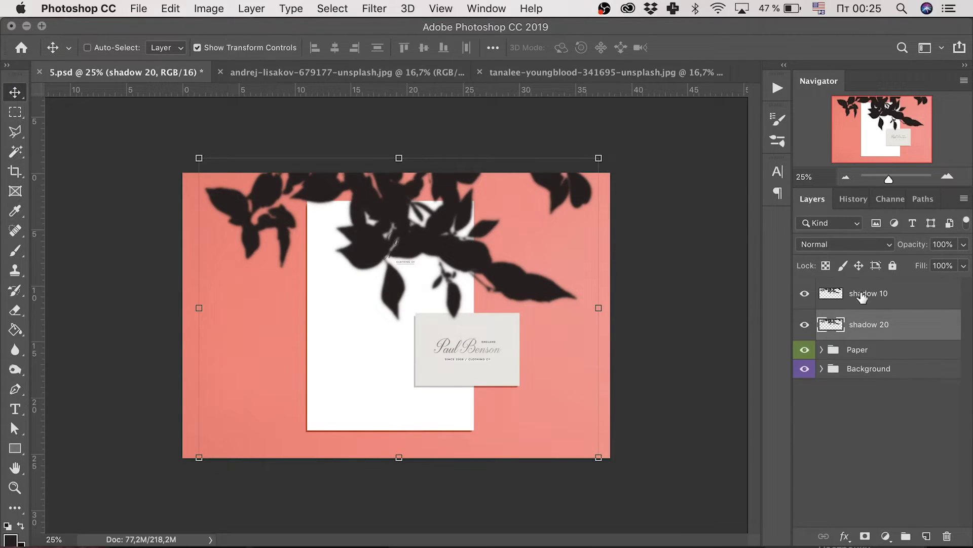
pyautogui.click(862, 295)
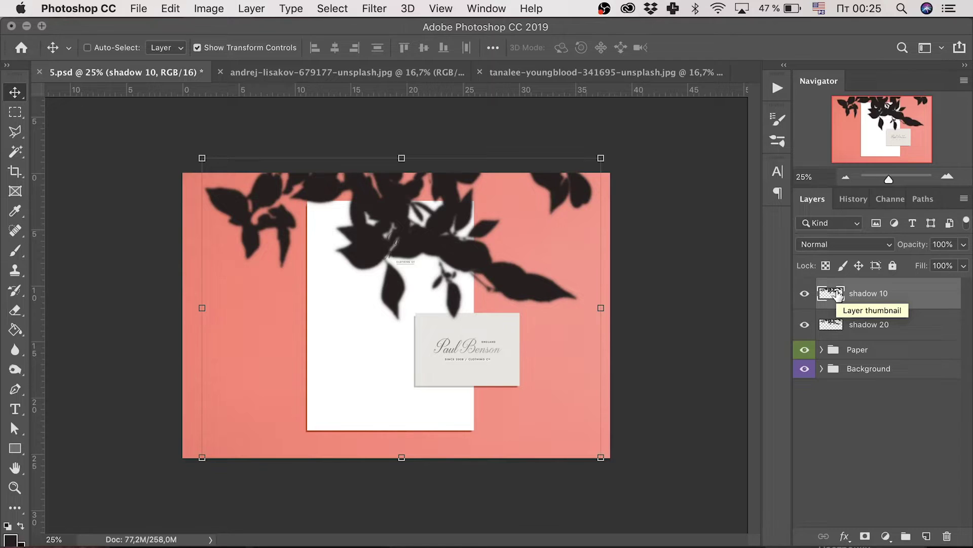
pyautogui.press('super')
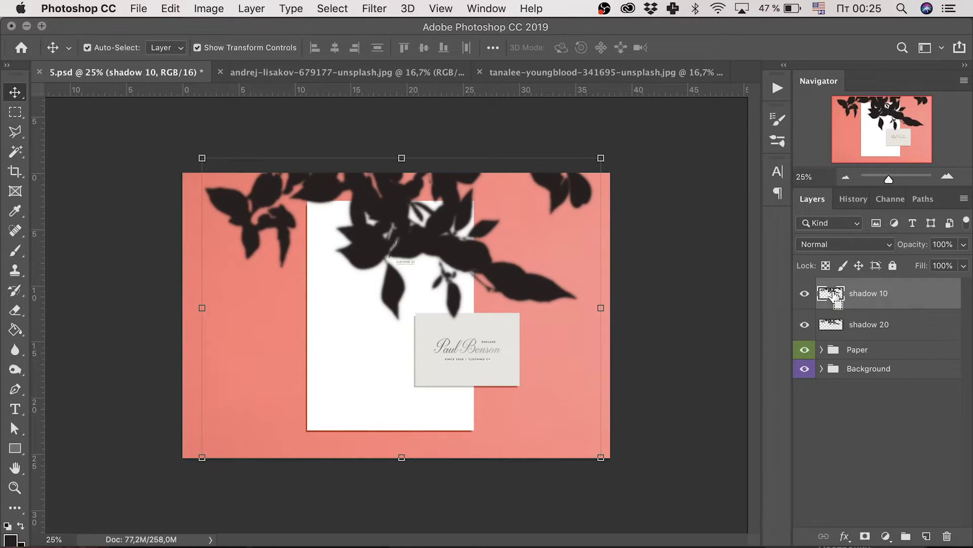
pyautogui.keyDown('super'); pyautogui.click(834, 294); pyautogui.keyUp('super')
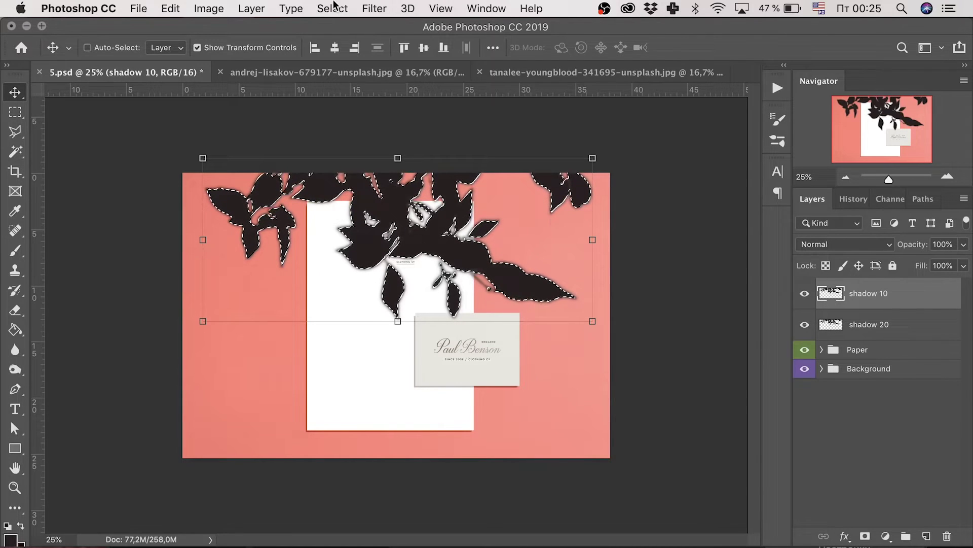
pyautogui.click(334, 6)
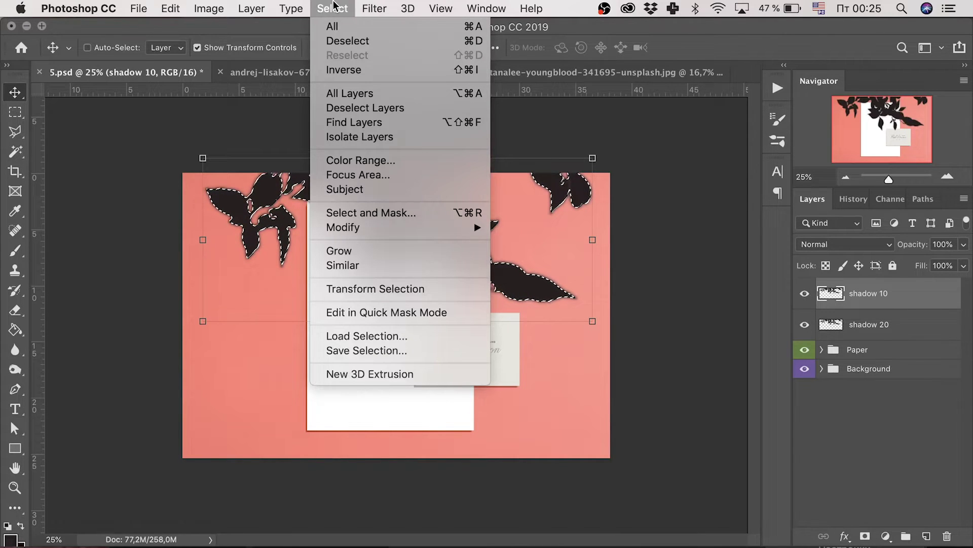
pyautogui.moveTo(482, 227)
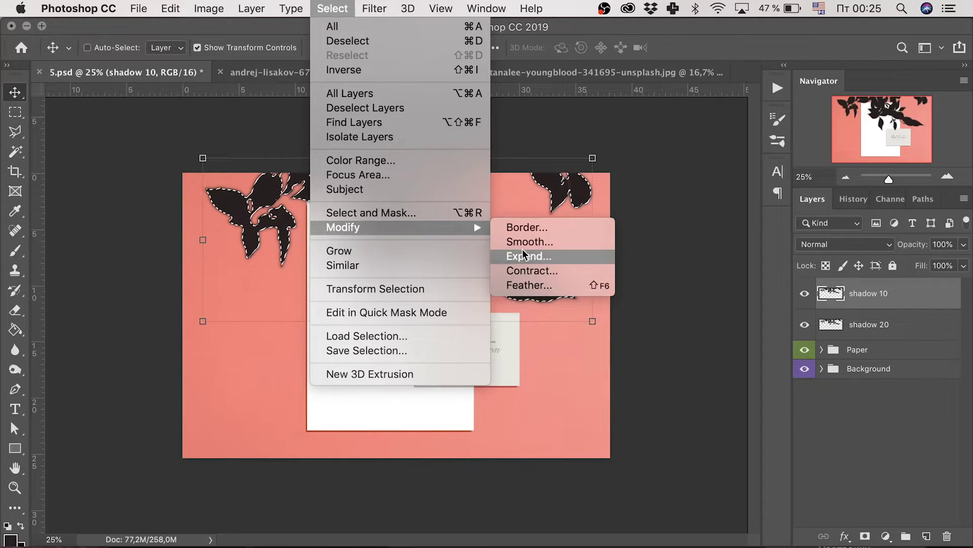
pyautogui.click(522, 237)
pyautogui.press('Return')
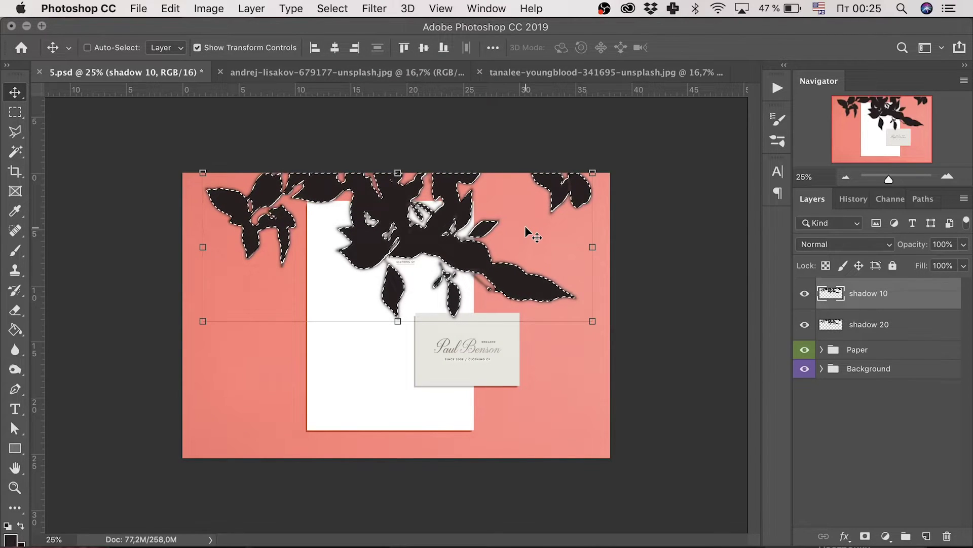
pyautogui.press('super+shift+i')
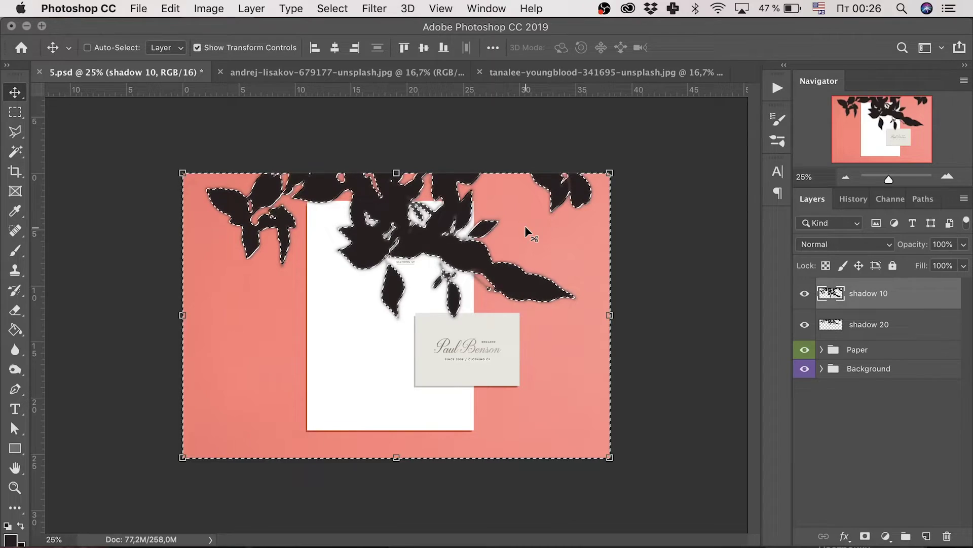
pyautogui.click(15, 112)
pyautogui.click(214, 297)
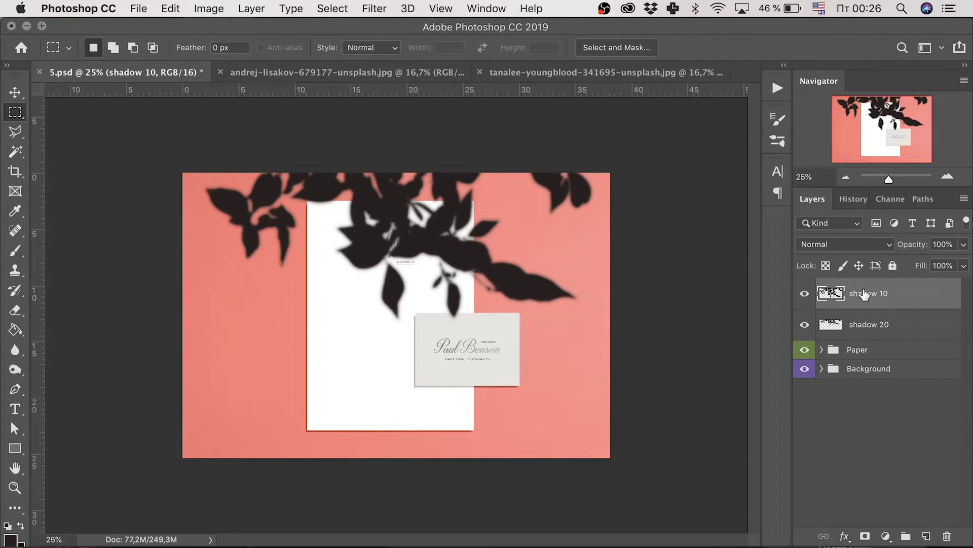
# Set shadow 10 to Multiply blend mode with 60% fill.
pyautogui.click(839, 243)
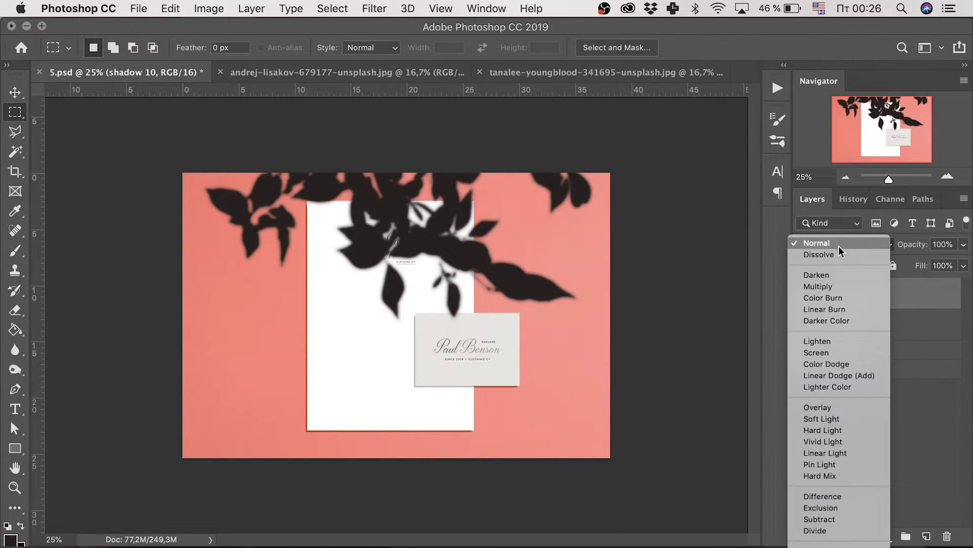
pyautogui.click(829, 282)
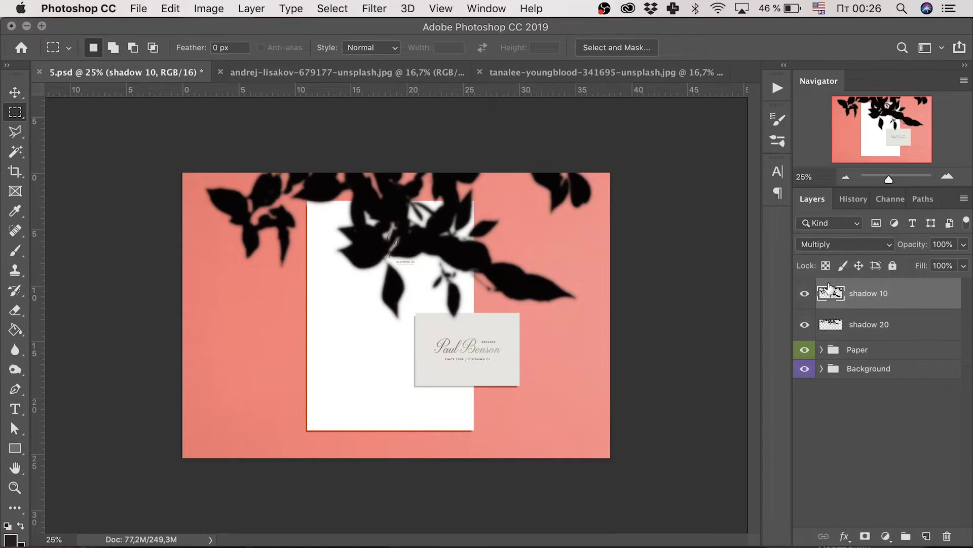
pyautogui.click(933, 266)
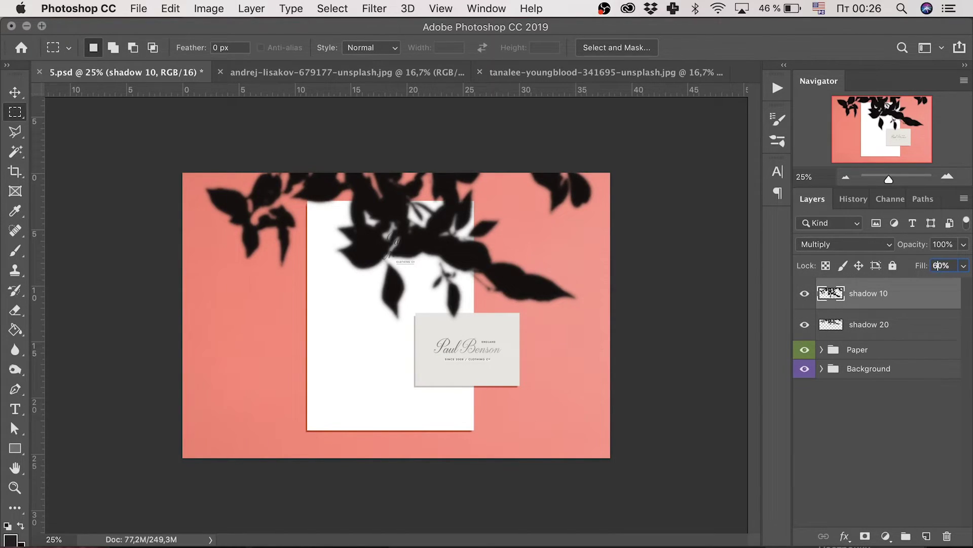
pyautogui.write('60')
# Set shadow 20 to Color Burn blend mode with 60% fill.
pyautogui.click(867, 327)
pyautogui.click(850, 239)
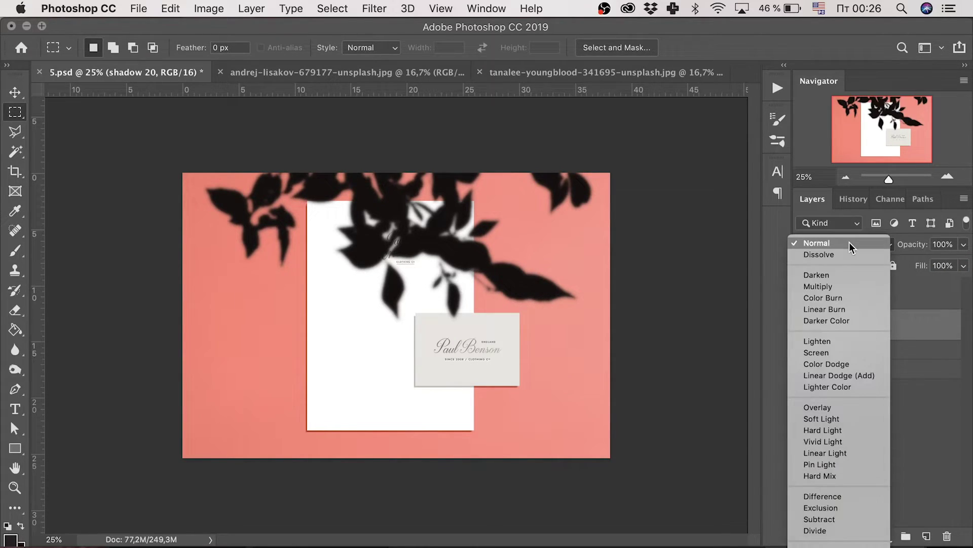
pyautogui.click(834, 301)
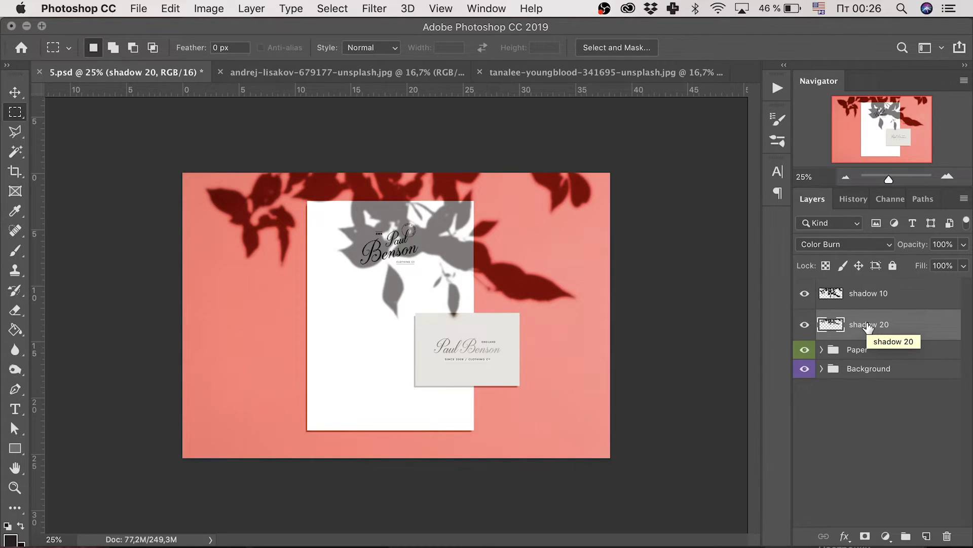
pyautogui.click(842, 244)
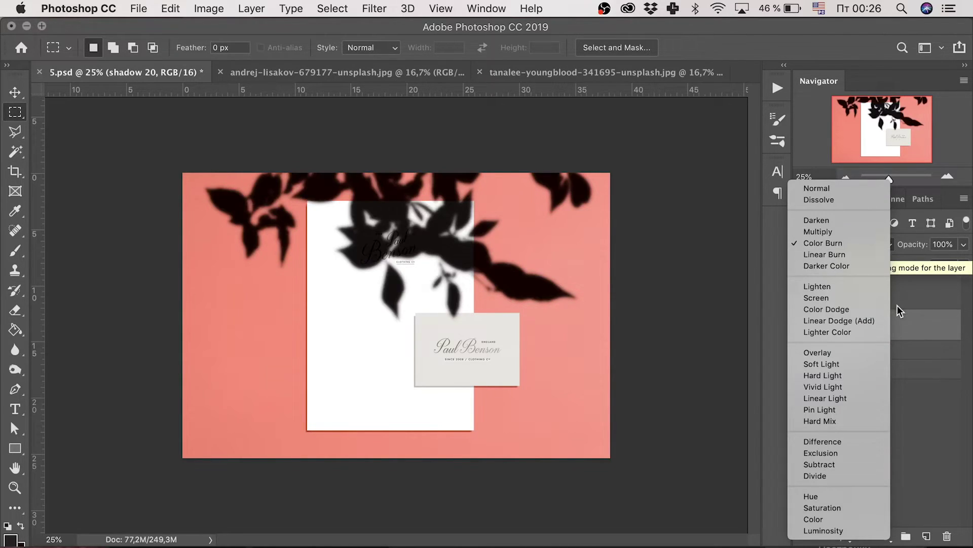
pyautogui.click(892, 231)
pyautogui.click(945, 265)
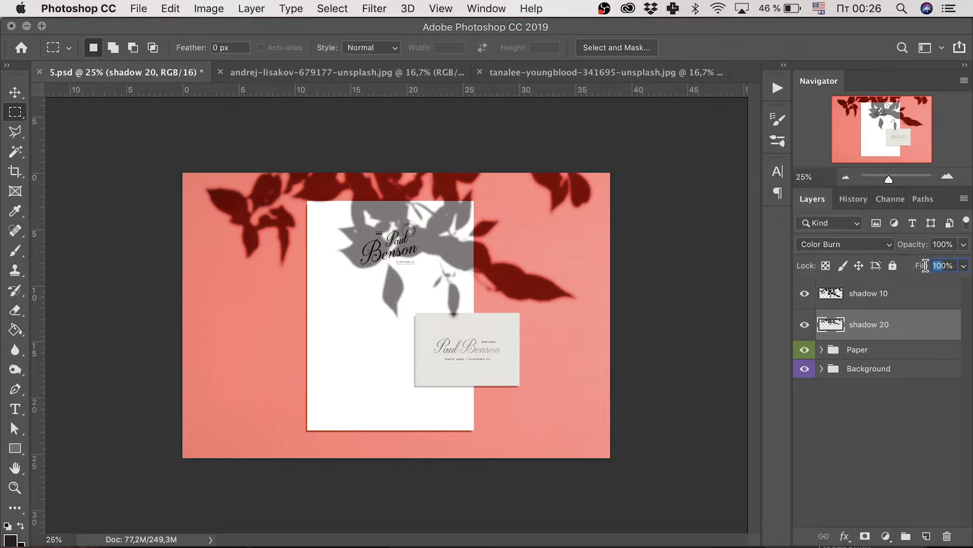
pyautogui.write('60')
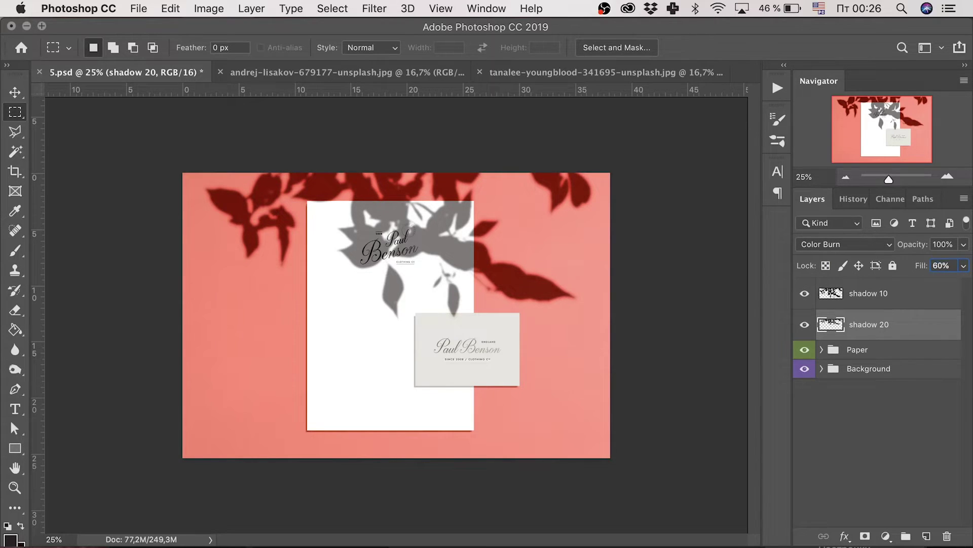
pyautogui.click(876, 354)
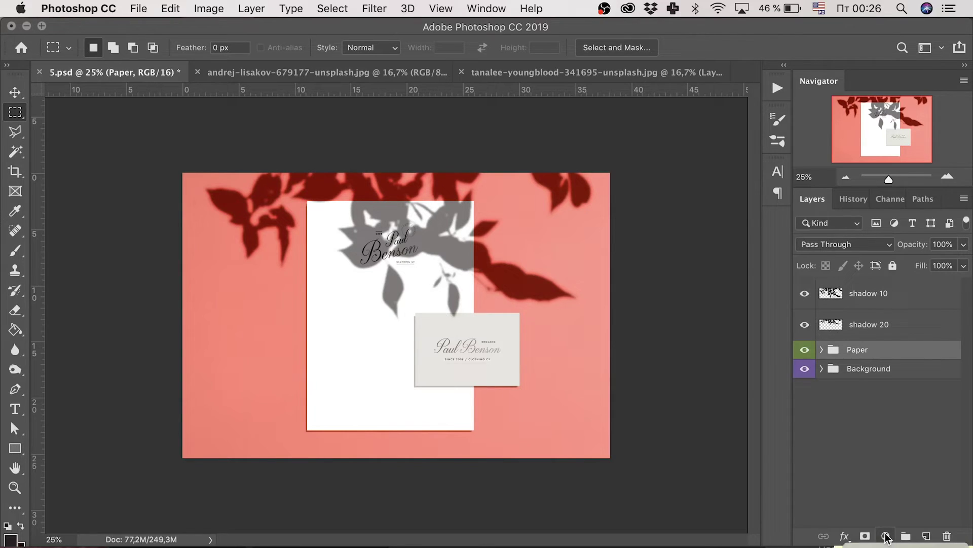
# Add a Pattern Fill layer using the beige paper pattern above the Paper group.
pyautogui.click(886, 536)
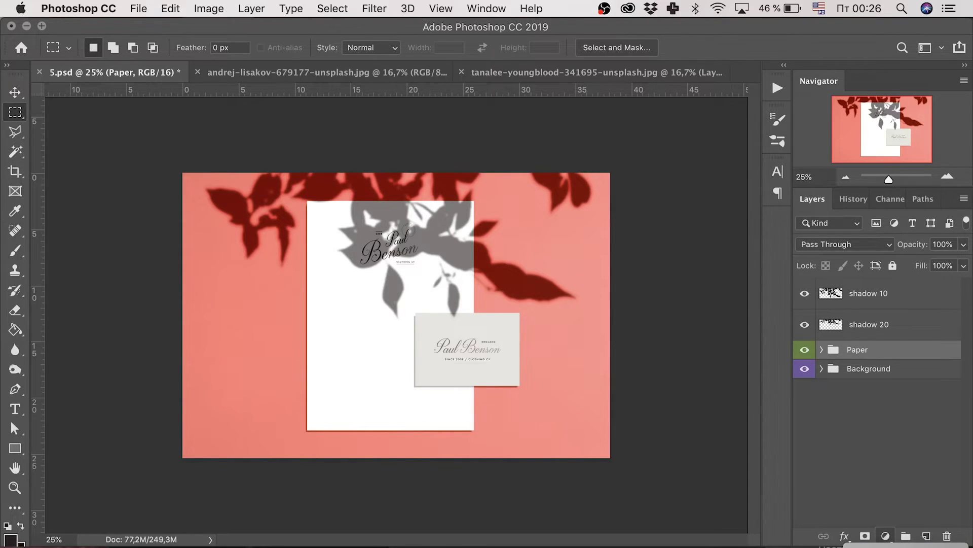
pyautogui.click(912, 392)
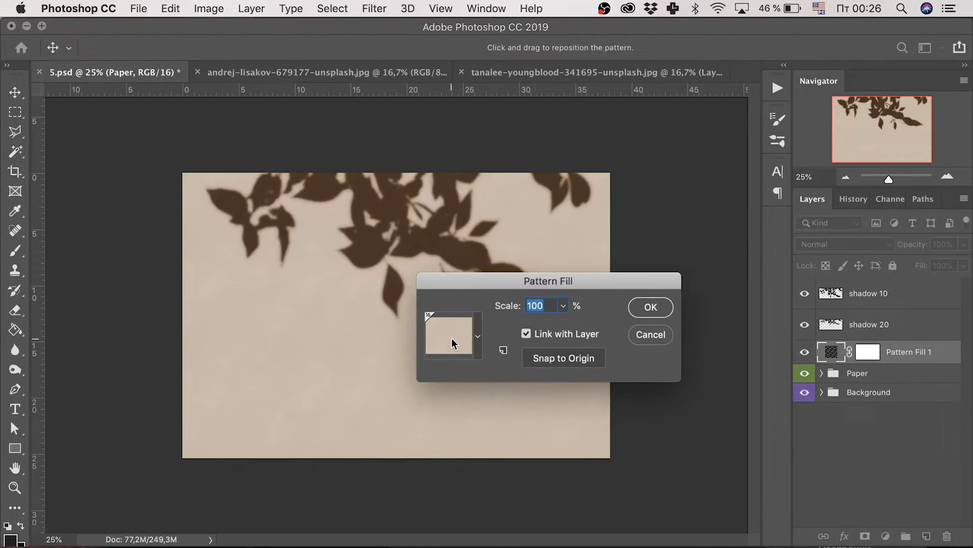
pyautogui.click(462, 335)
pyautogui.click(604, 307)
pyautogui.click(651, 307)
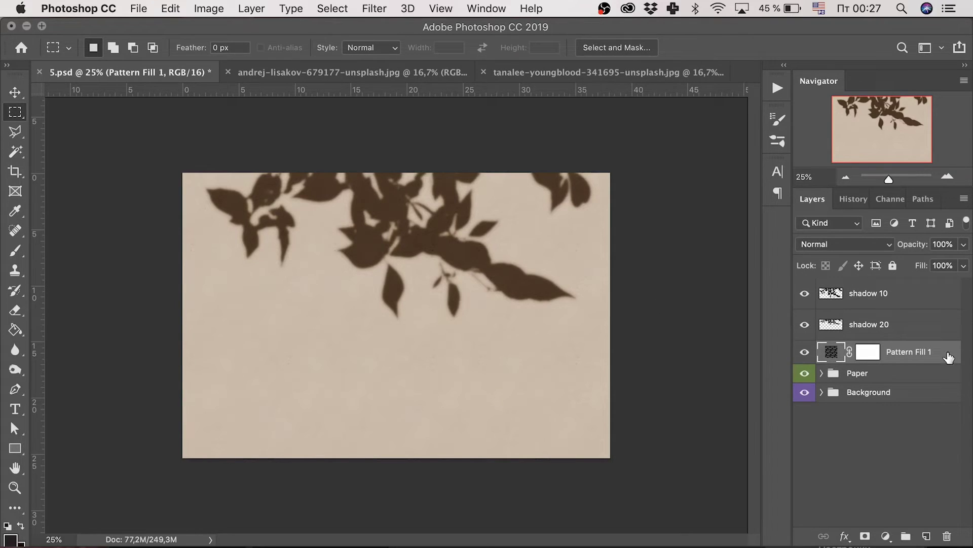
# Select shadow 20, shadow 10 and Pattern Fill 1 and merge them into shadow 10.
pyautogui.keyDown('shift'); pyautogui.click(908, 329); pyautogui.keyUp('shift')
pyautogui.keyDown('shift'); pyautogui.click(910, 297); pyautogui.keyUp('shift')
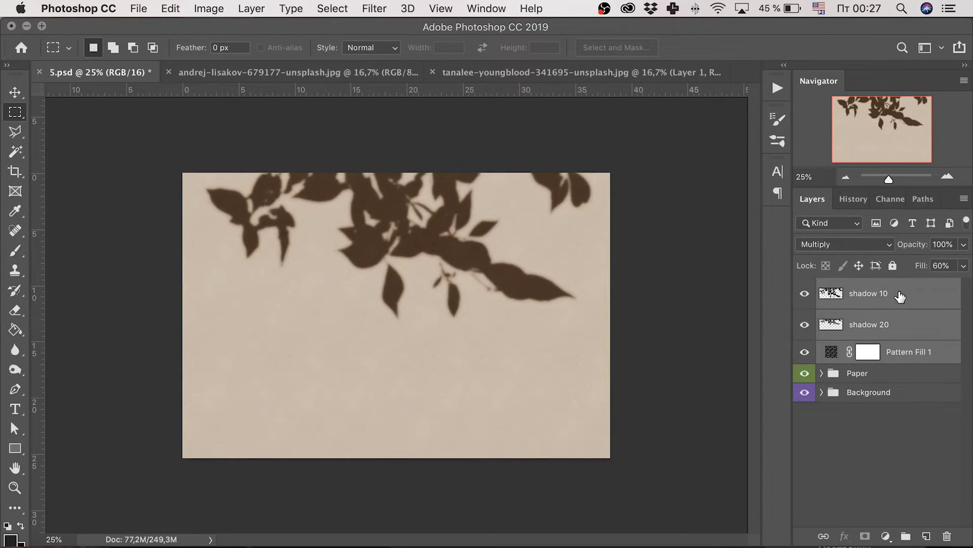
pyautogui.rightClick(910, 297)
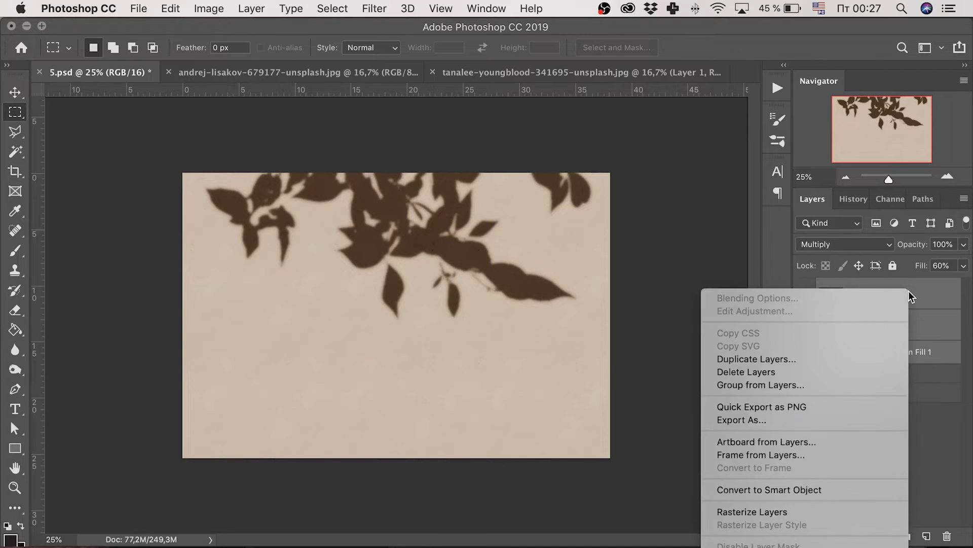
pyautogui.rightClick(929, 298)
pyautogui.rightClick(925, 298)
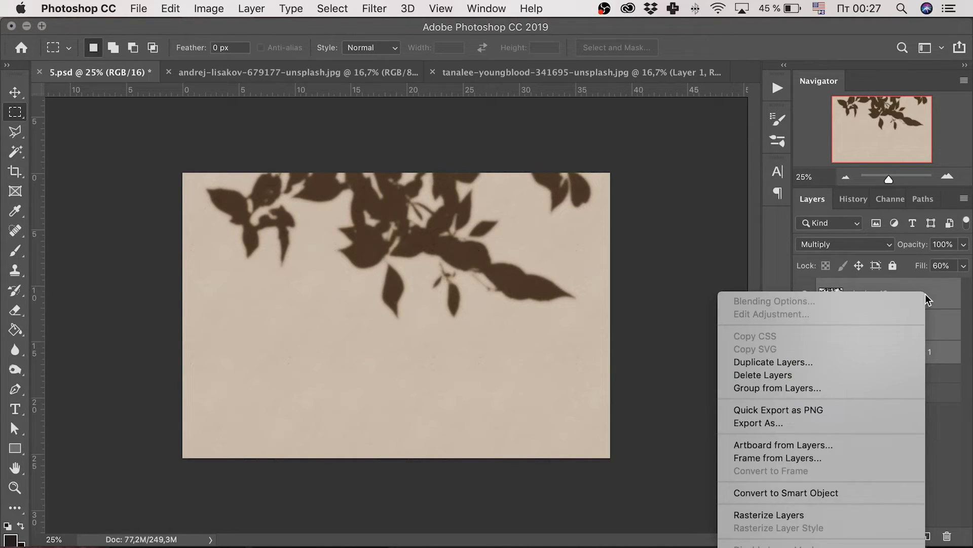
pyautogui.click(927, 298)
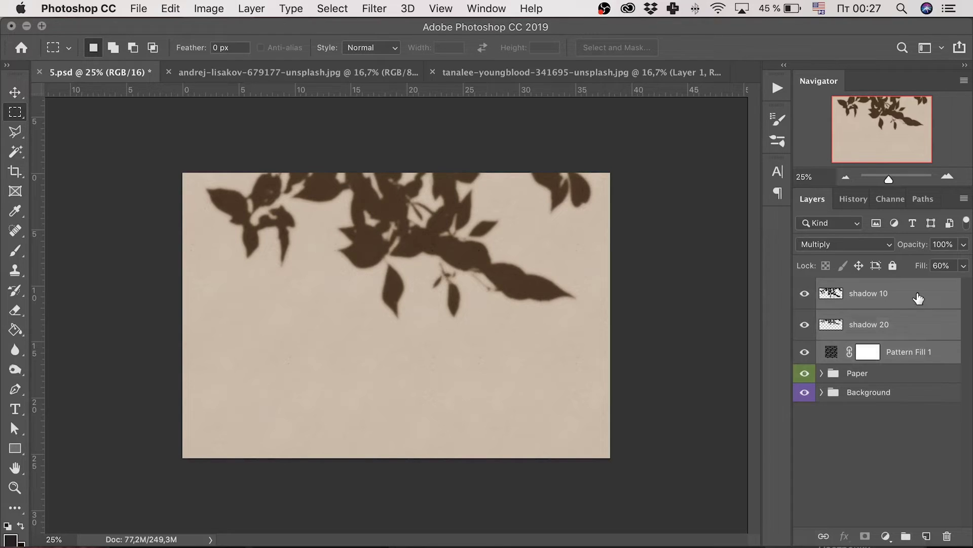
pyautogui.rightClick(918, 298)
pyautogui.scroll(-8, 837, 444)
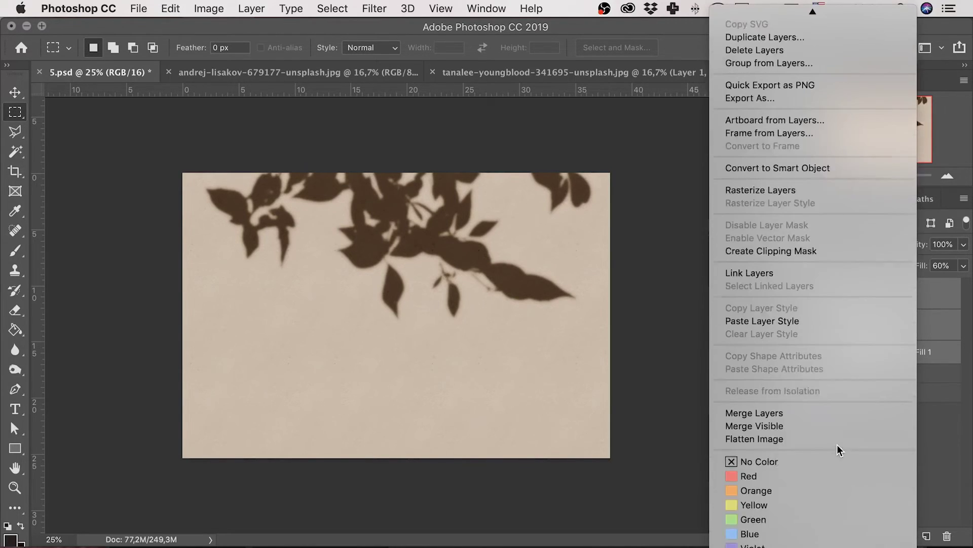
pyautogui.click(835, 396)
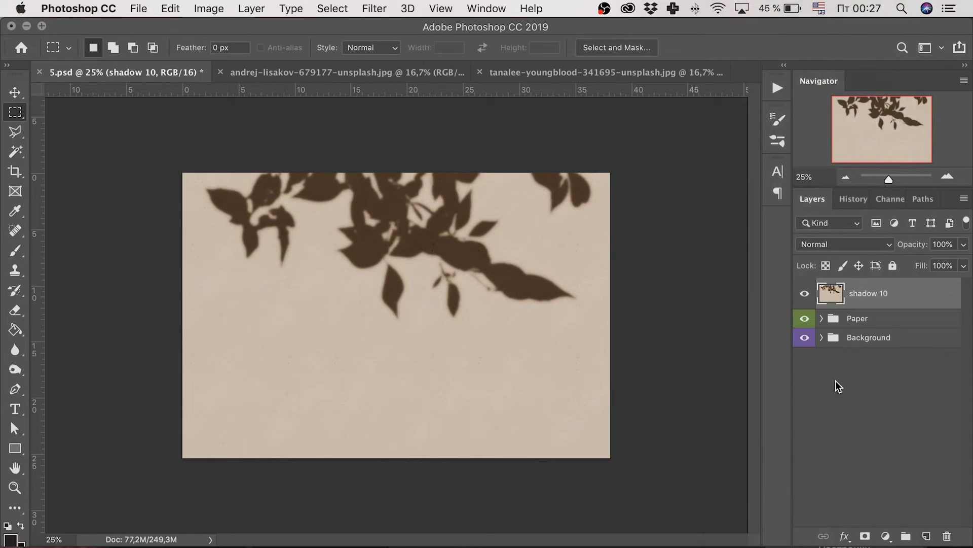
# Duplicate shadow 10 and set the copy to Multiply with 60% fill.
pyautogui.rightClick(884, 300)
pyautogui.click(821, 362)
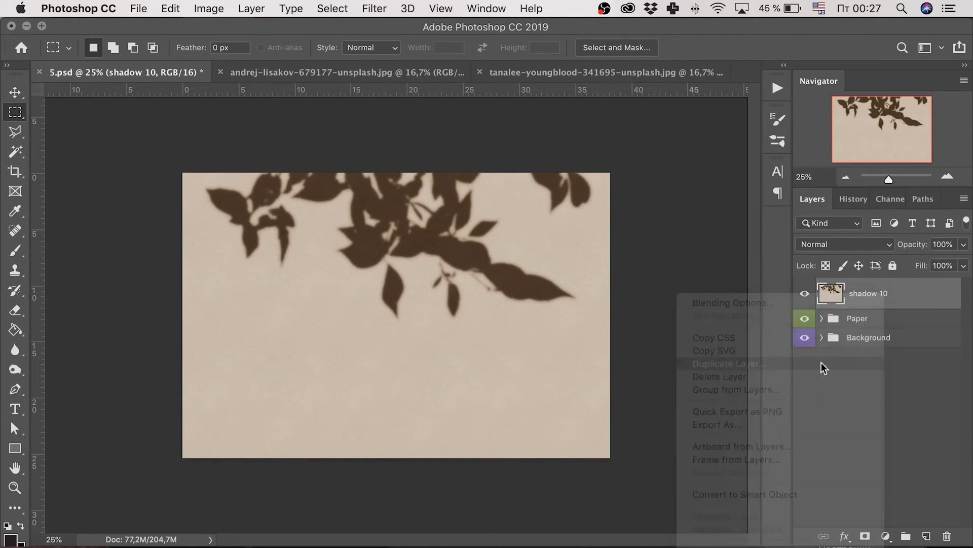
pyautogui.click(778, 336)
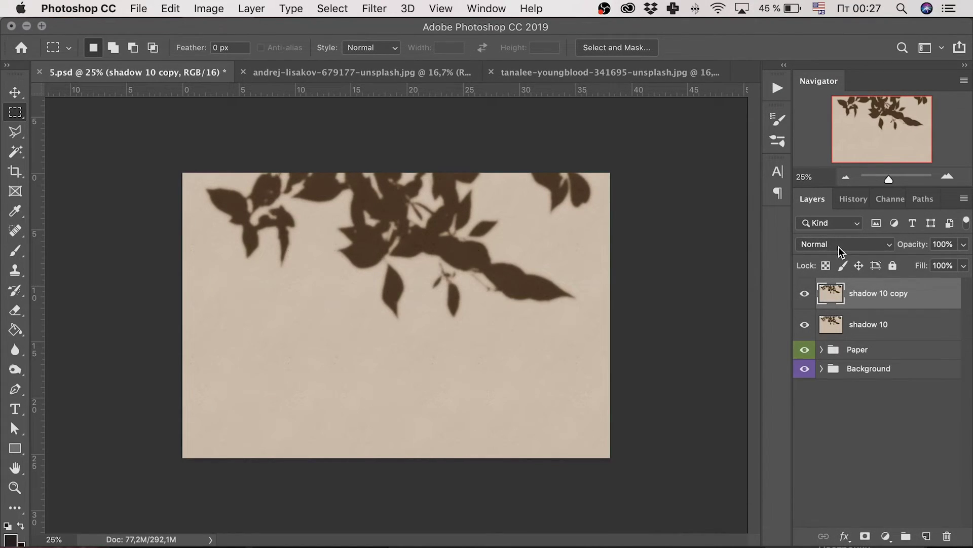
pyautogui.click(839, 247)
pyautogui.click(818, 286)
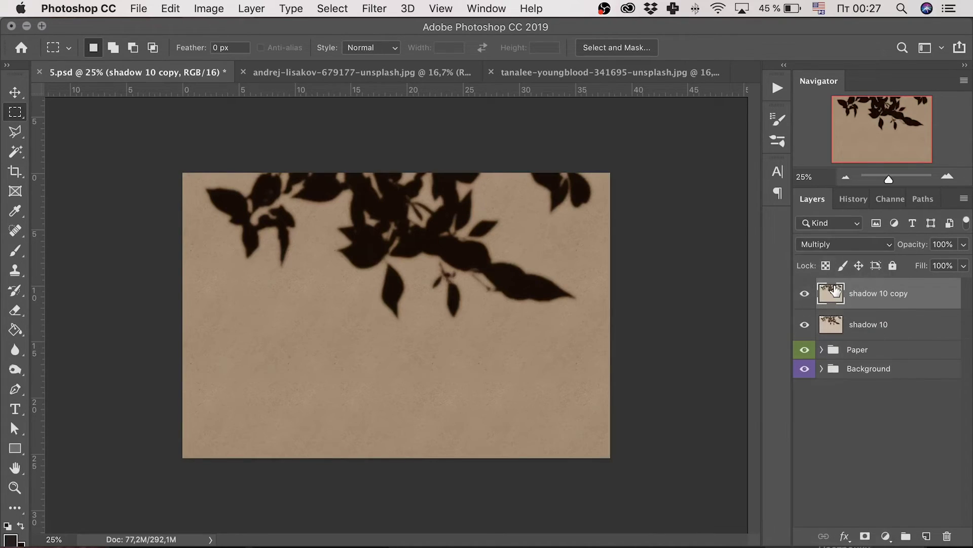
pyautogui.click(926, 266)
pyautogui.write('60')
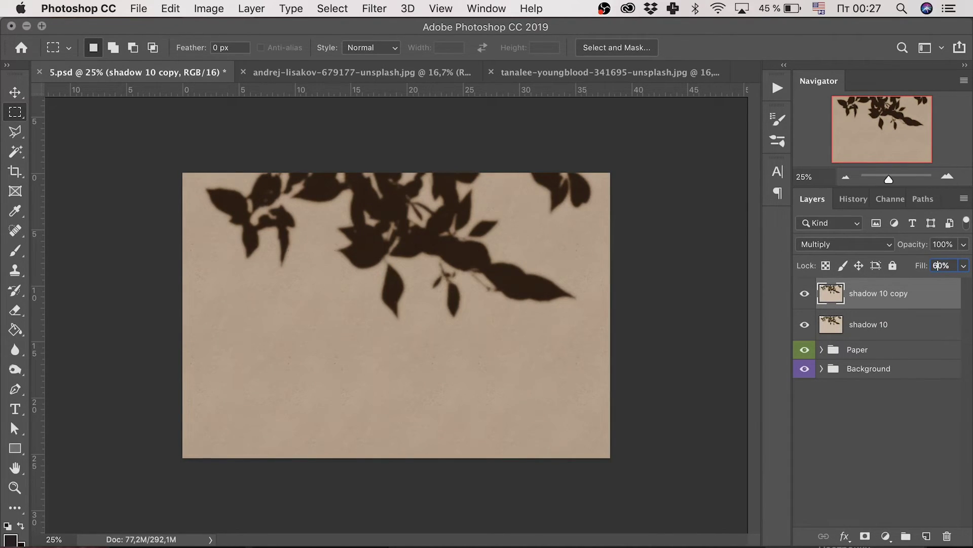
# Set the original shadow 10 to Color Burn with 60% fill.
pyautogui.click(878, 314)
pyautogui.click(842, 245)
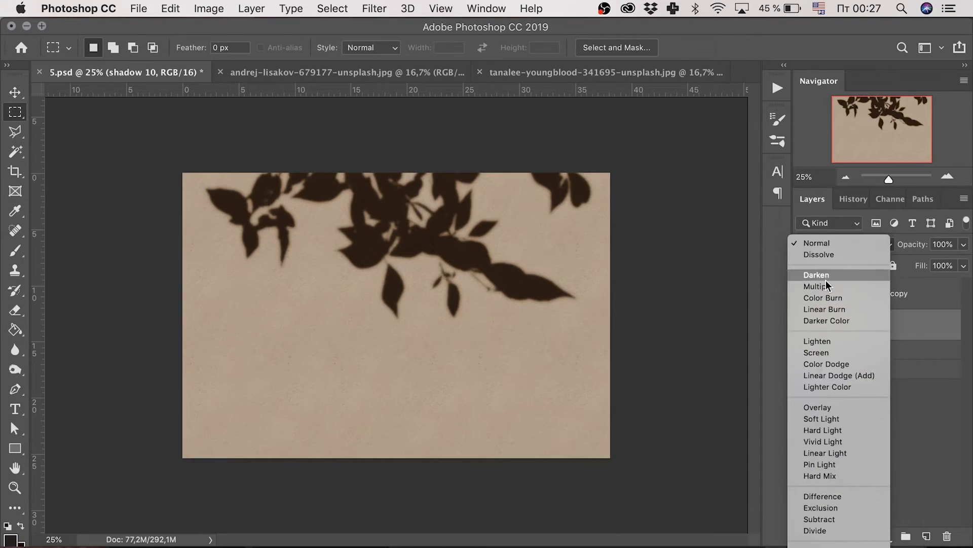
pyautogui.click(822, 298)
pyautogui.click(926, 267)
pyautogui.write('60')
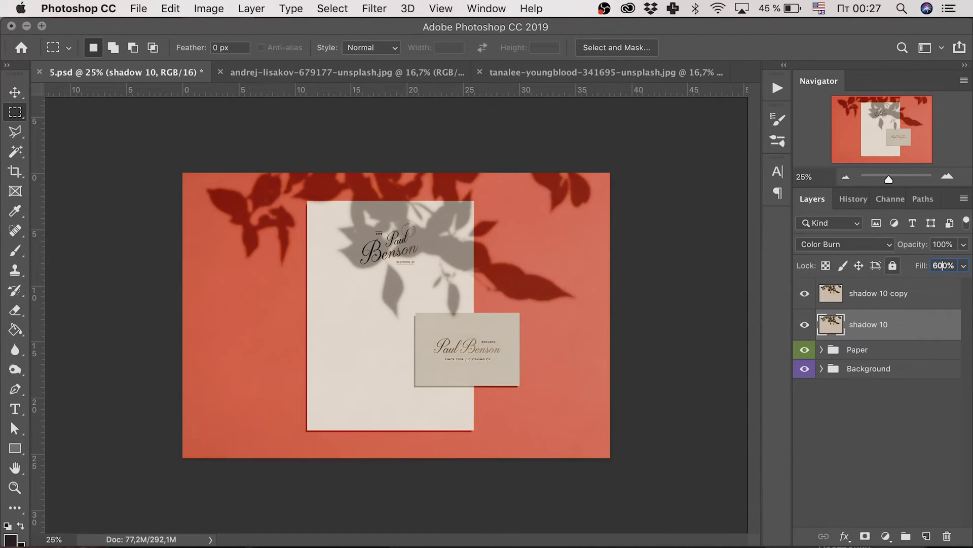